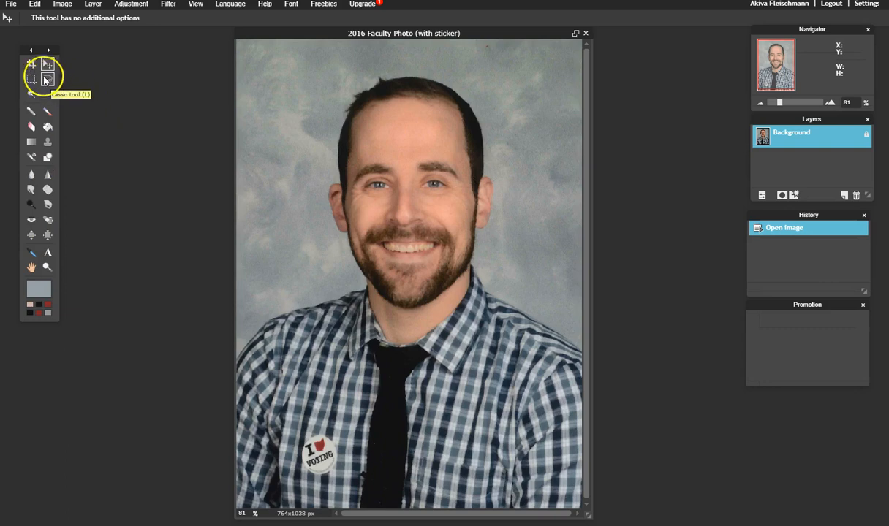
Step: Select the entire grey backdrop around the man, up to his hair, ears and shoulders, with the Wand tool at tolerance 16
left_click(31, 94)
left_click(294, 73)
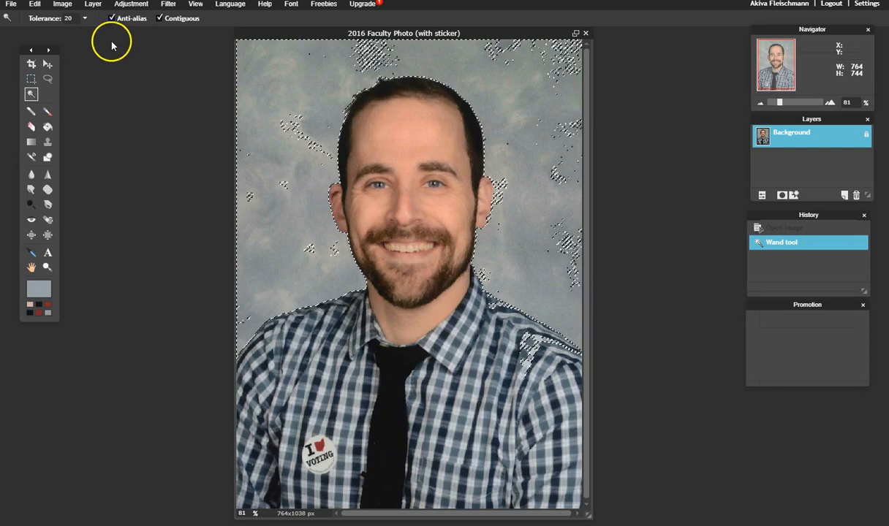
key("ctrl+z")
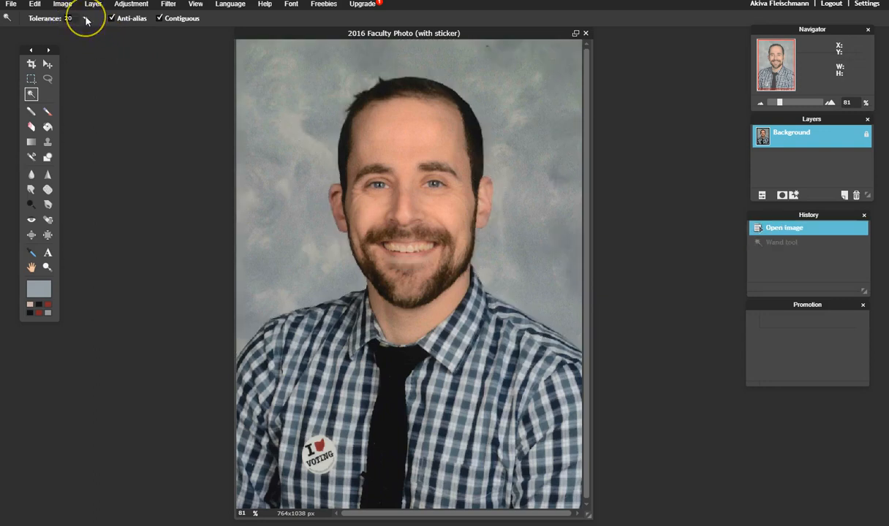
left_click(267, 119)
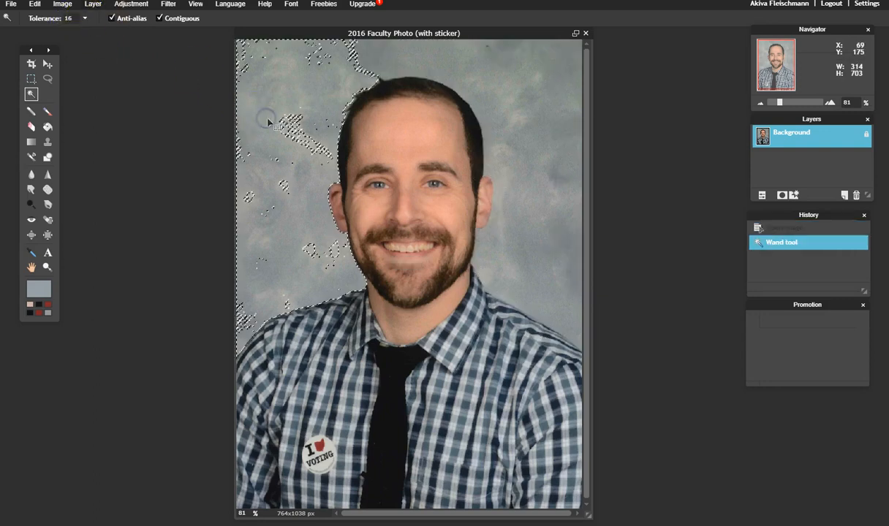
left_click(399, 64)
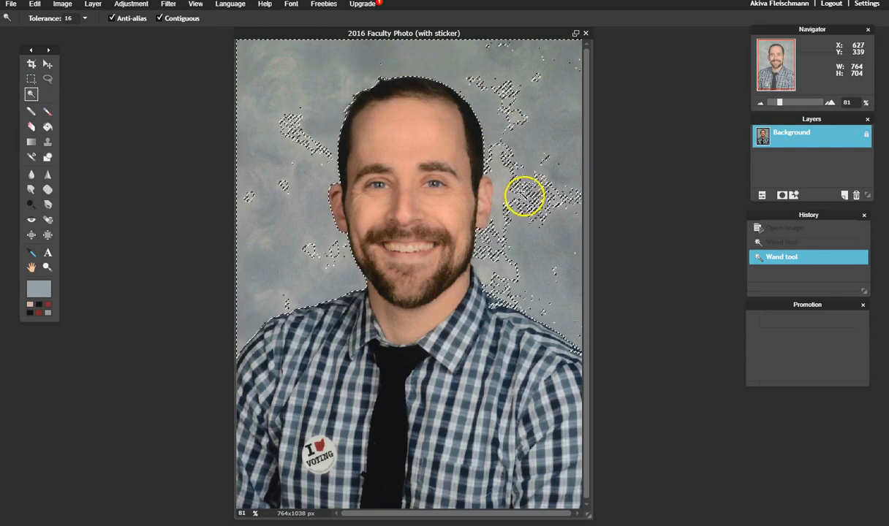
left_click(501, 272)
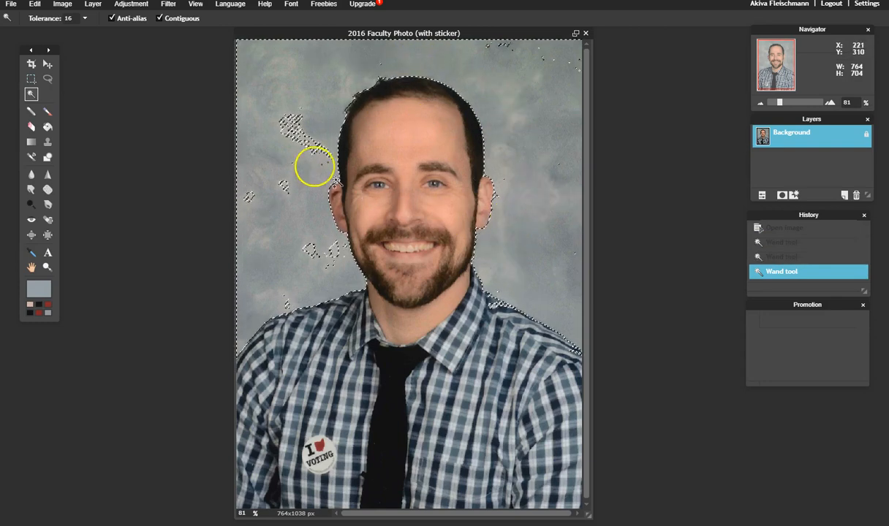
left_click(312, 140)
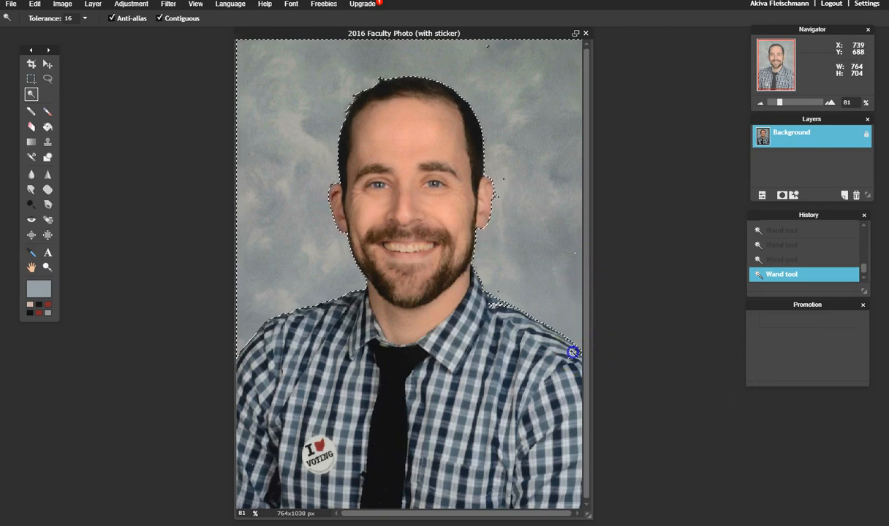
left_click(578, 357)
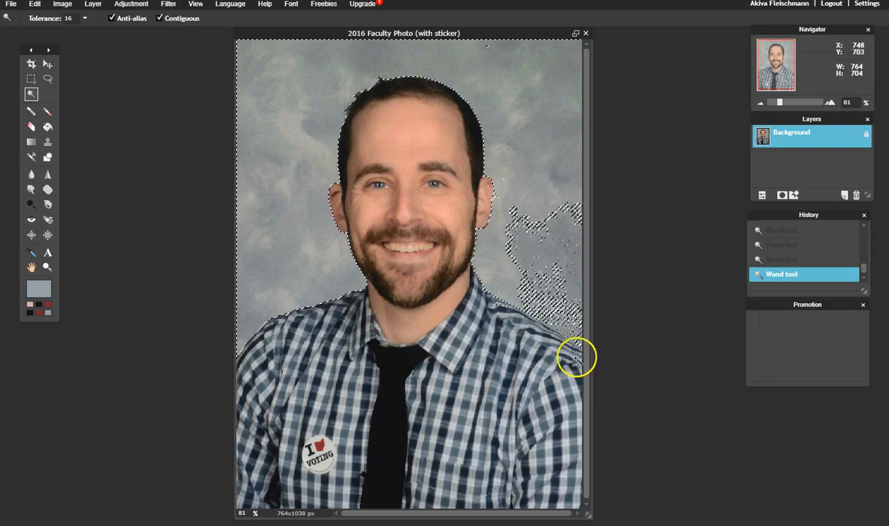
left_click(558, 253)
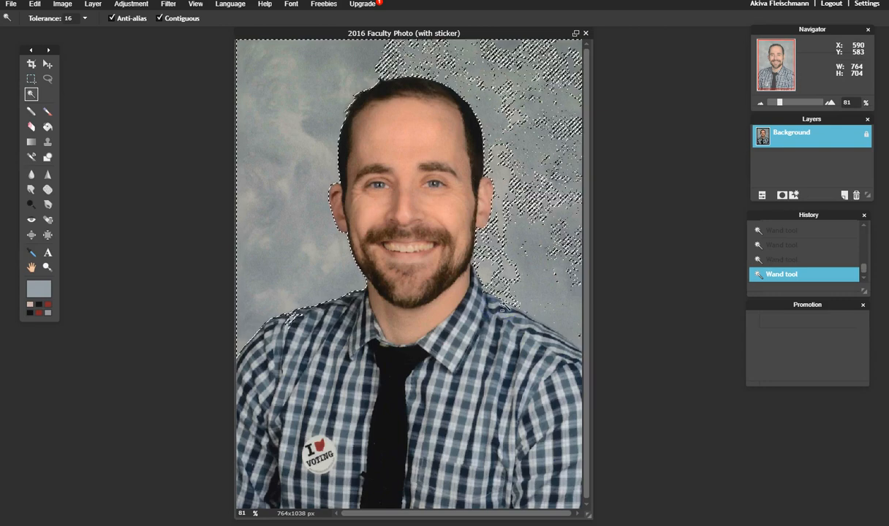
key("ctrl+z")
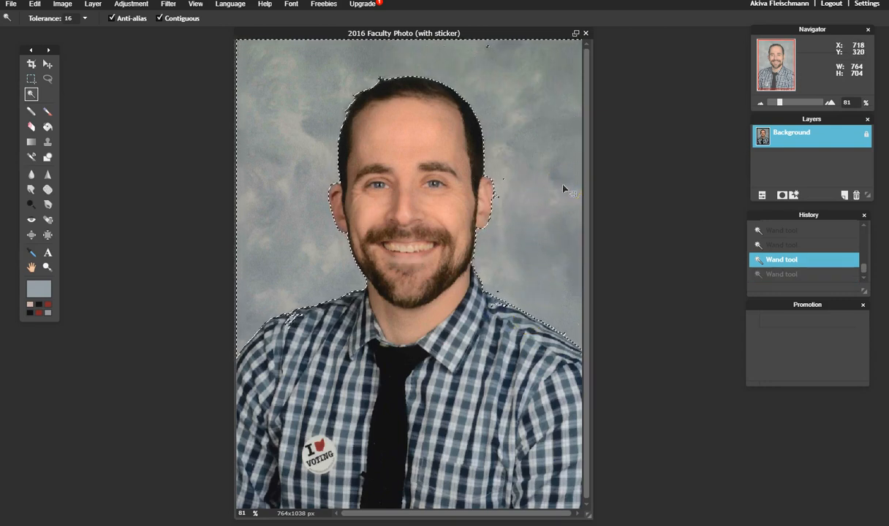
Step: Unlock the Background layer, clear the selected backdrop to transparency and remove the selection
key("Delete")
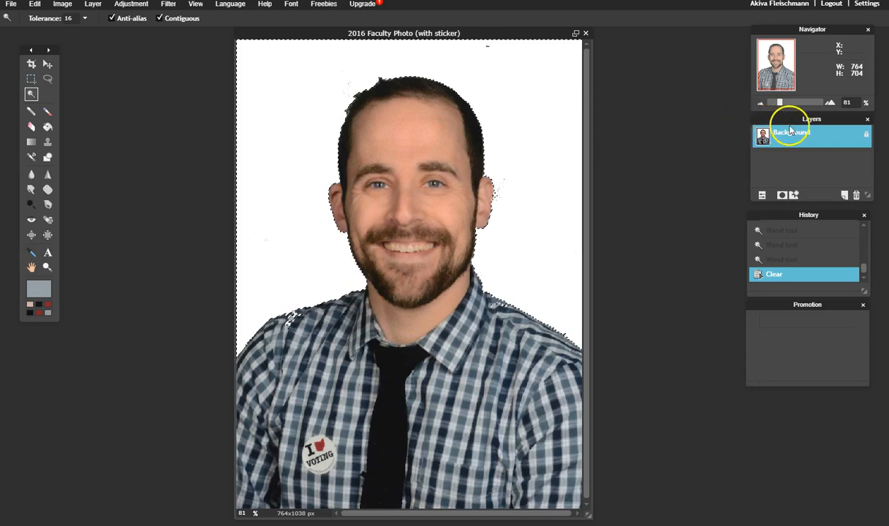
key("ctrl+z")
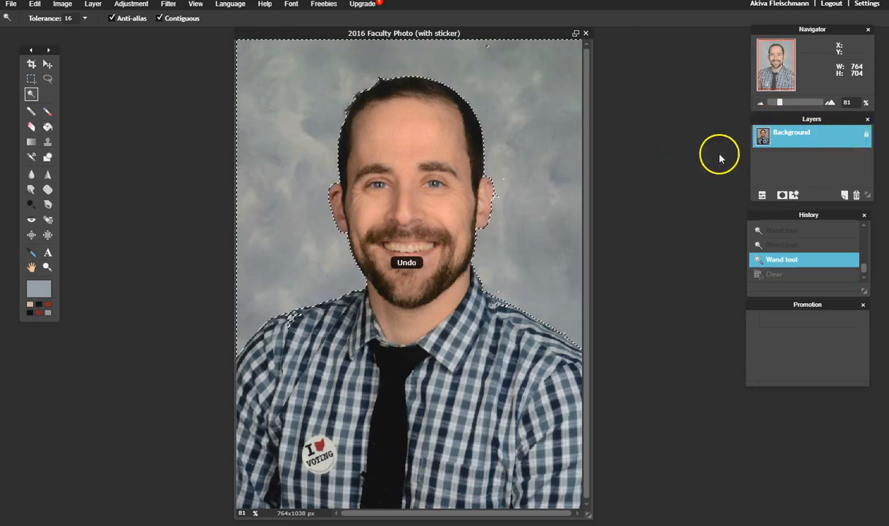
double_click(866, 134)
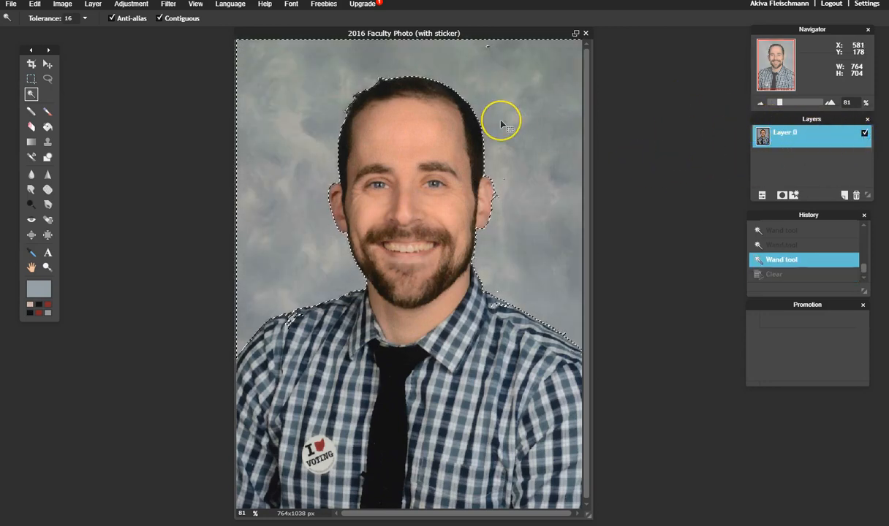
key("Delete")
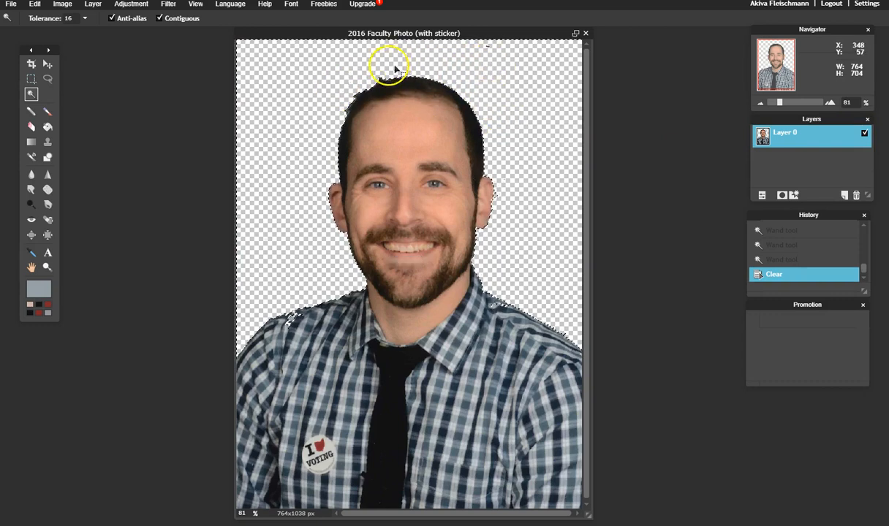
key("ctrl+d")
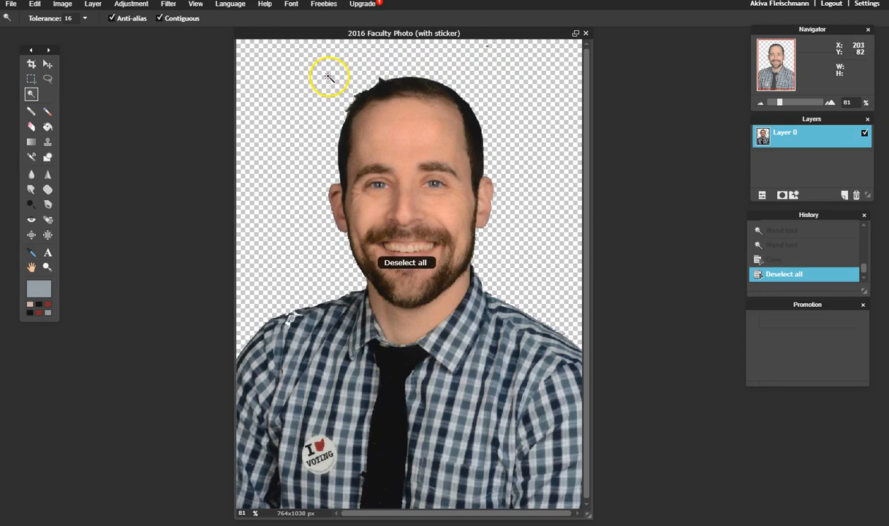
Step: Erase the leftover backdrop specks in the transparent area around the head with a size 100 Eraser brush
key("b")
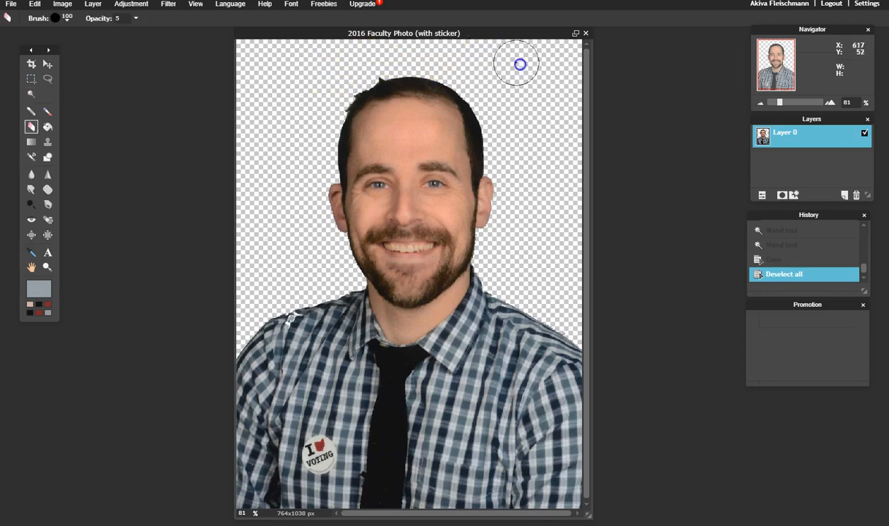
left_click(550, 207)
left_click(540, 217)
left_click(520, 199)
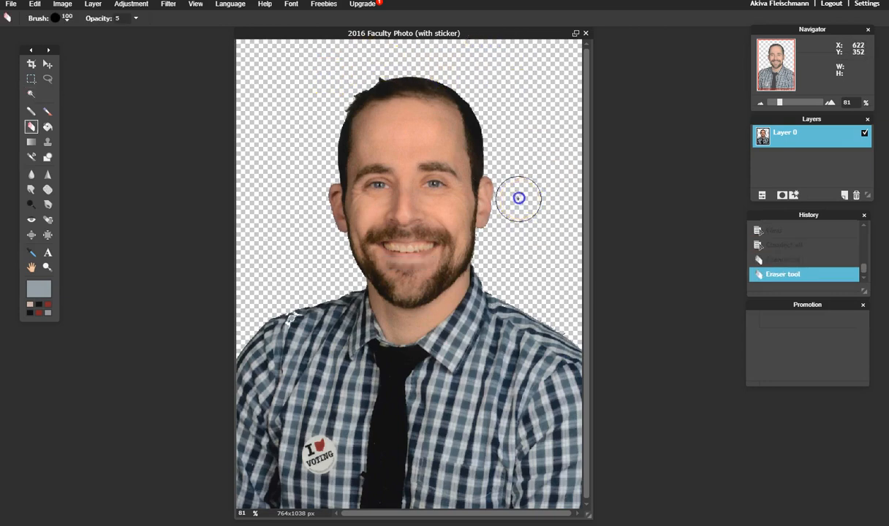
left_click(519, 163)
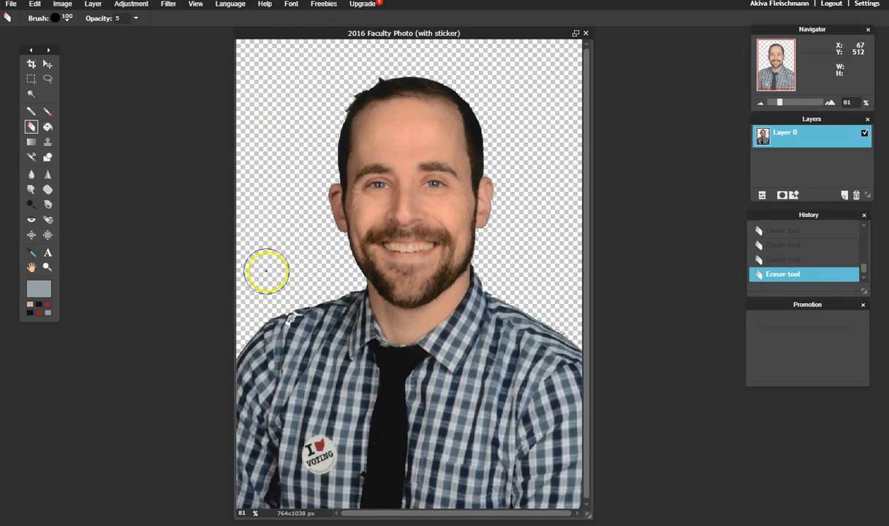
key("z")
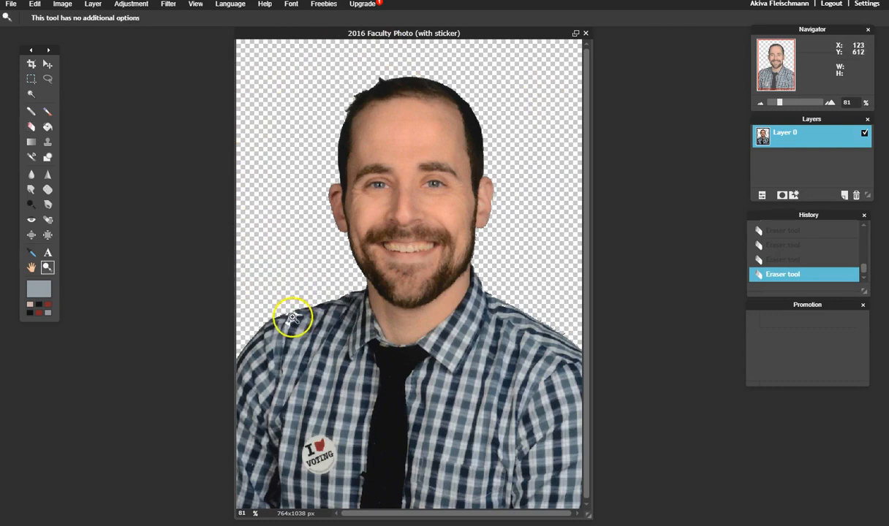
left_click_drag(309, 333, 312, 337)
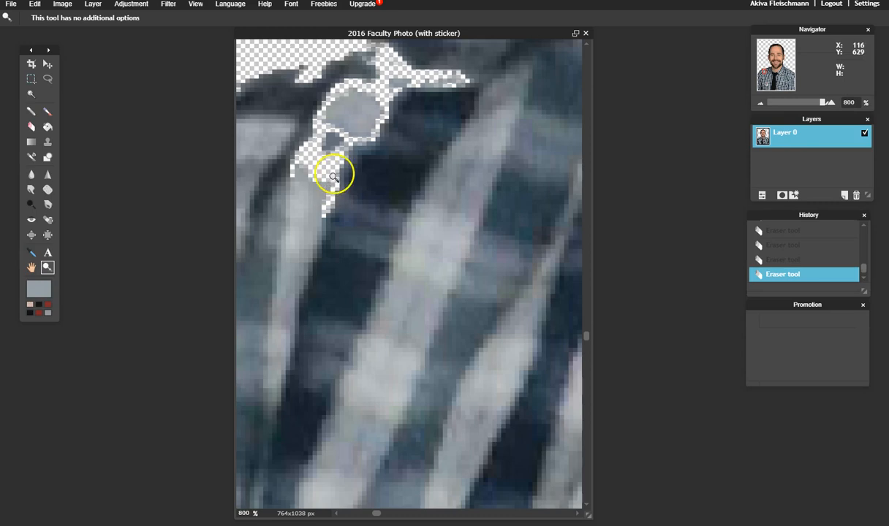
scroll(335, 174, "down", 4)
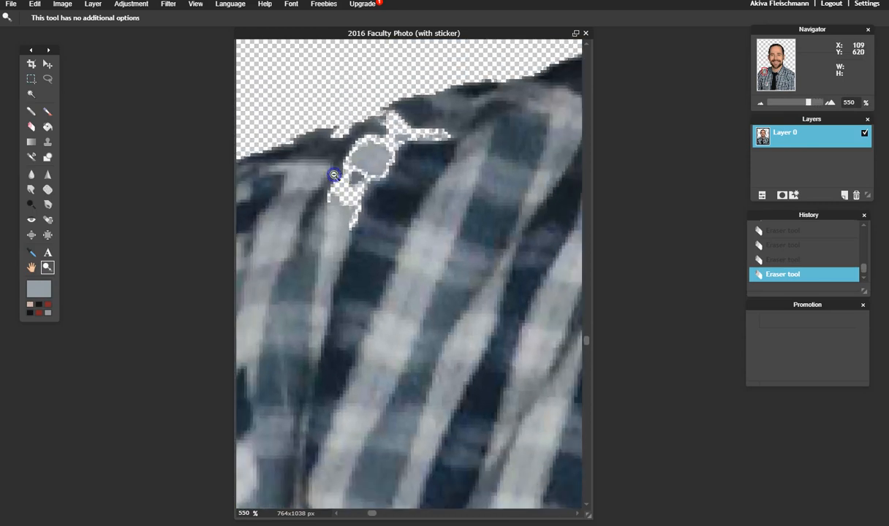
scroll(347, 174, "down", 1)
left_click_drag(401, 187, 379, 227)
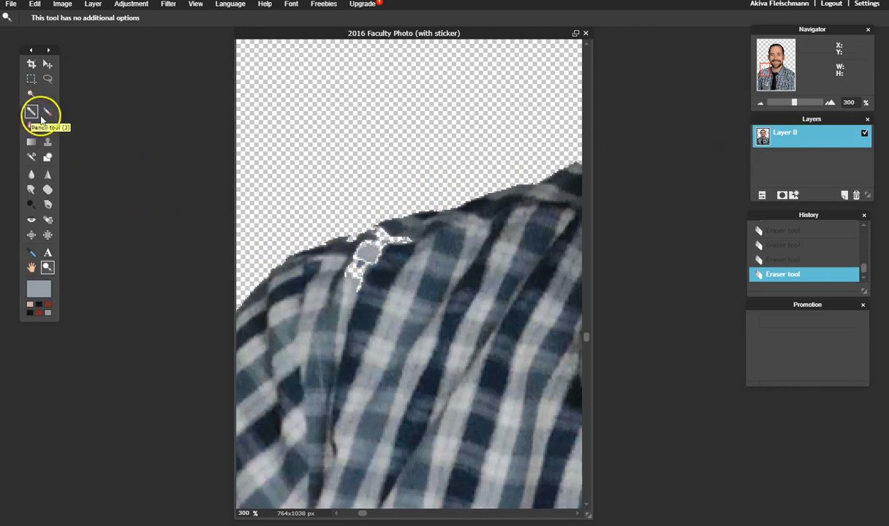
left_click(48, 219)
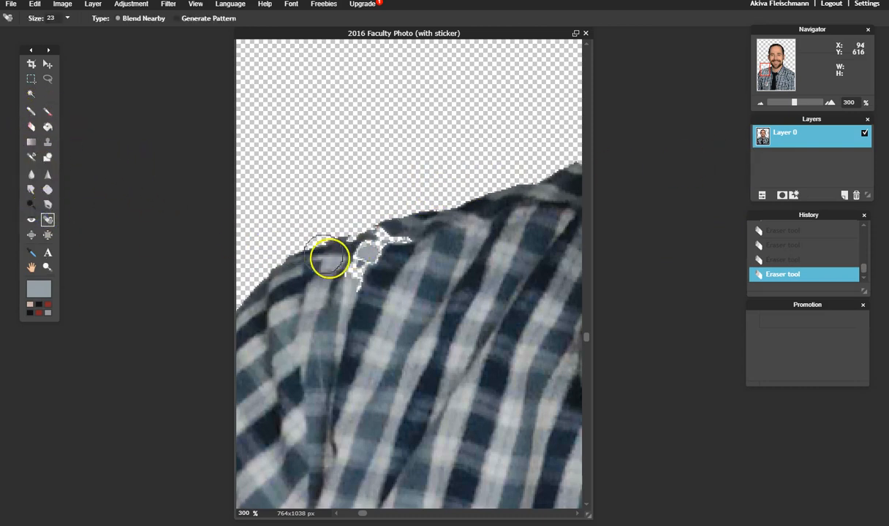
left_click(355, 269)
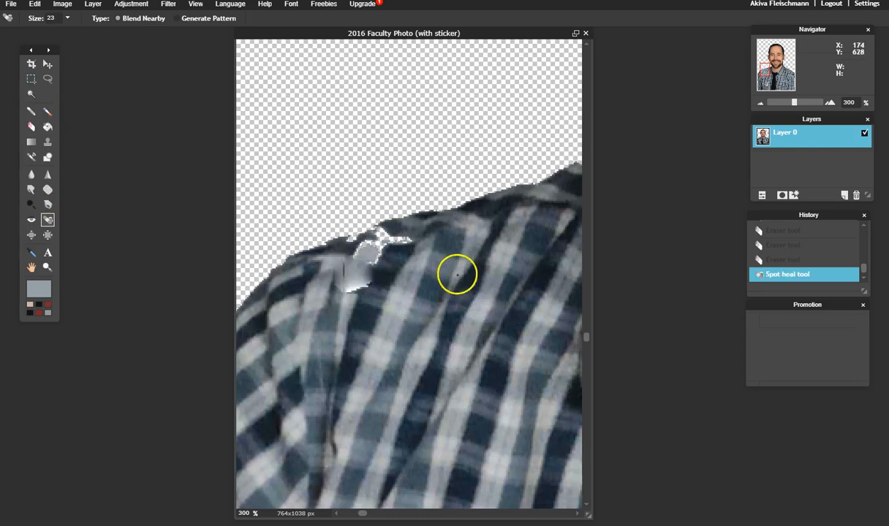
key("z")
left_click(431, 274)
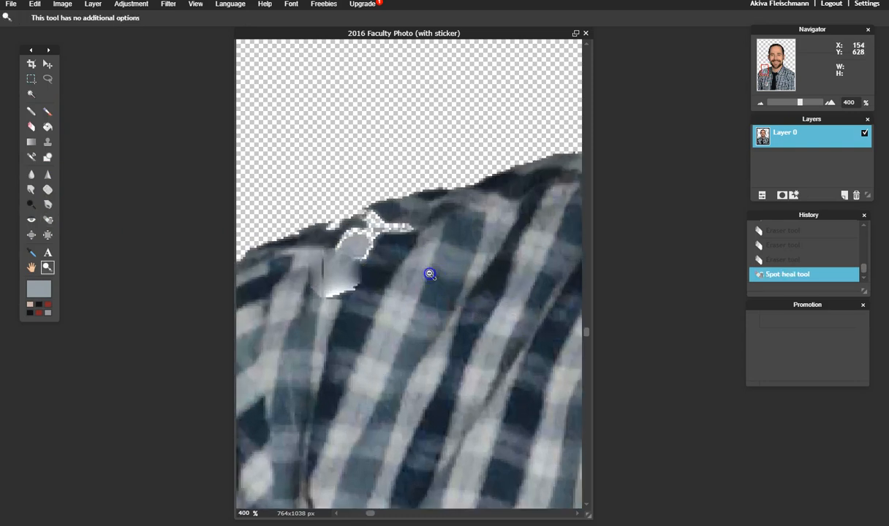
scroll(431, 274, "down", 10)
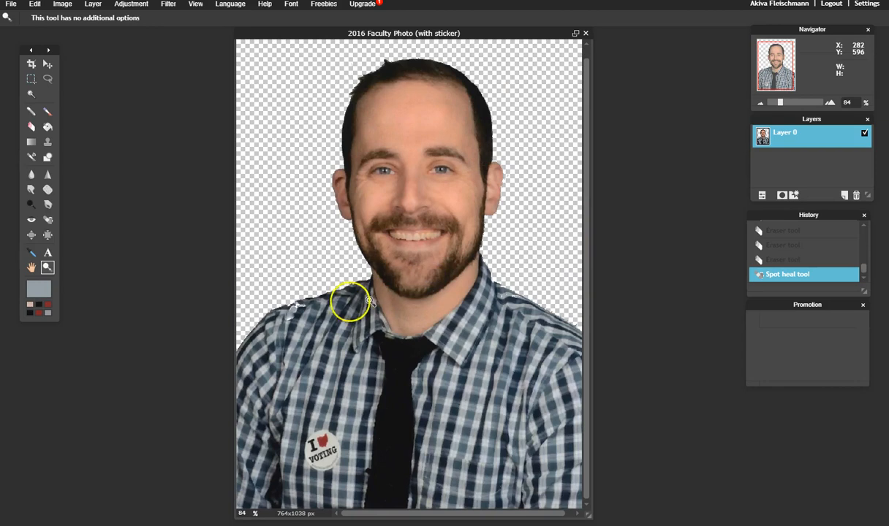
left_click(294, 308)
key("ctrl+z")
left_click(272, 312)
key("space")
left_click_drag(288, 316, 425, 308)
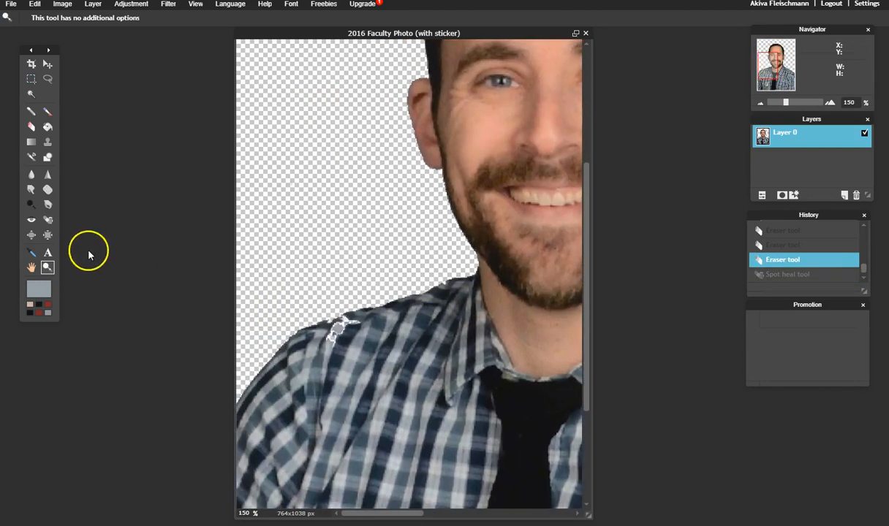
left_click(47, 219)
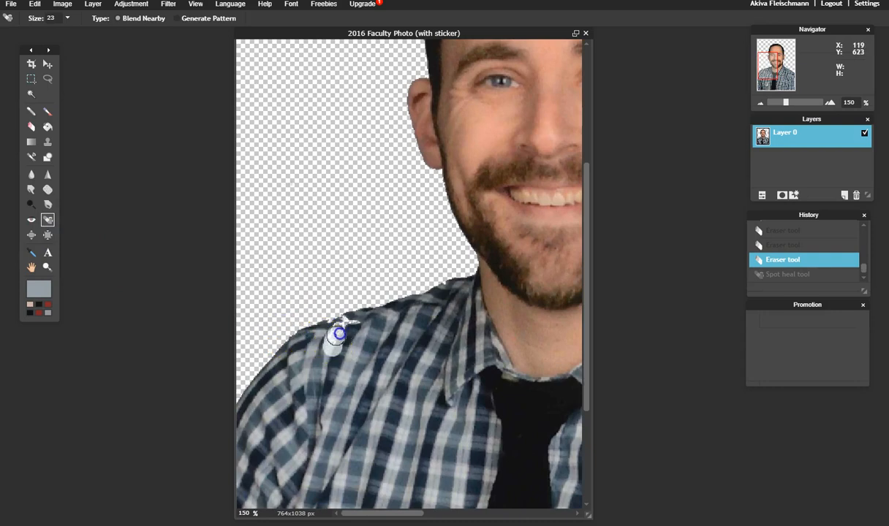
left_click_drag(329, 339, 353, 322)
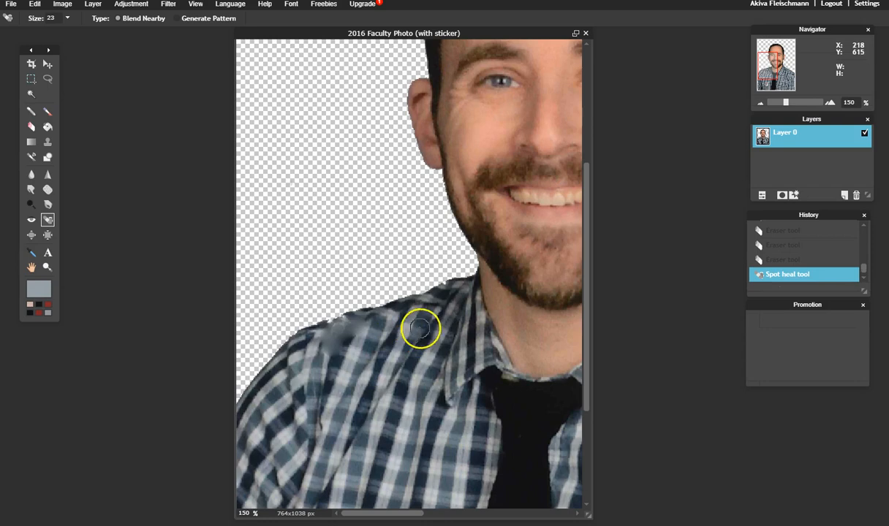
key("ctrl+z")
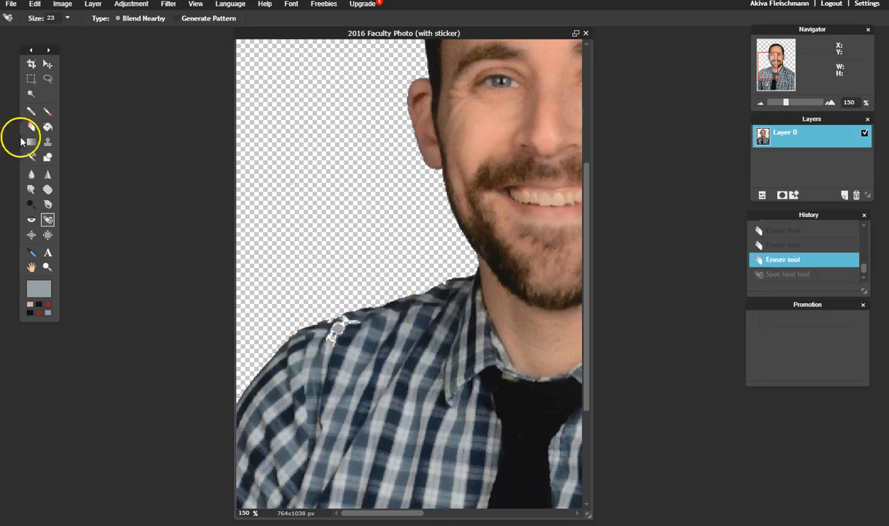
Step: Patch the hole near the shirt's shoulder edge with the Clone stamp tool, using brush size 20 and nearby plaid as the source
left_click(48, 142)
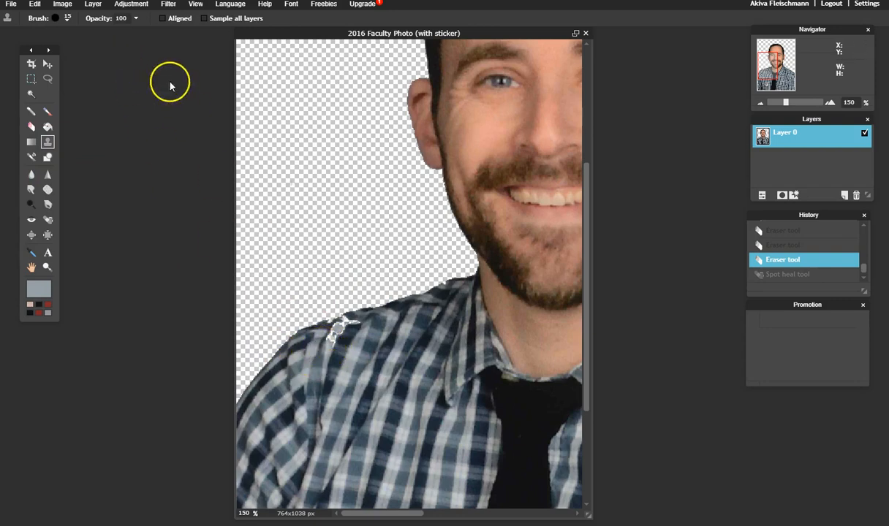
left_click(67, 18)
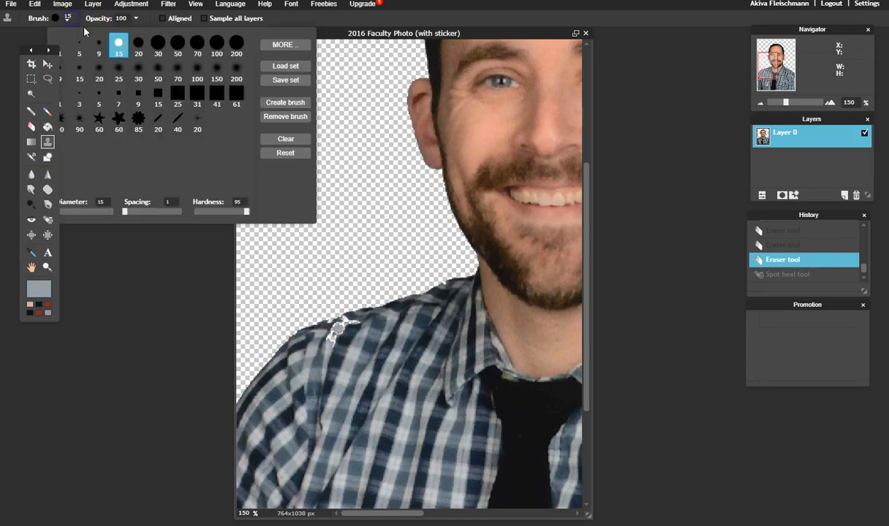
left_click(158, 45)
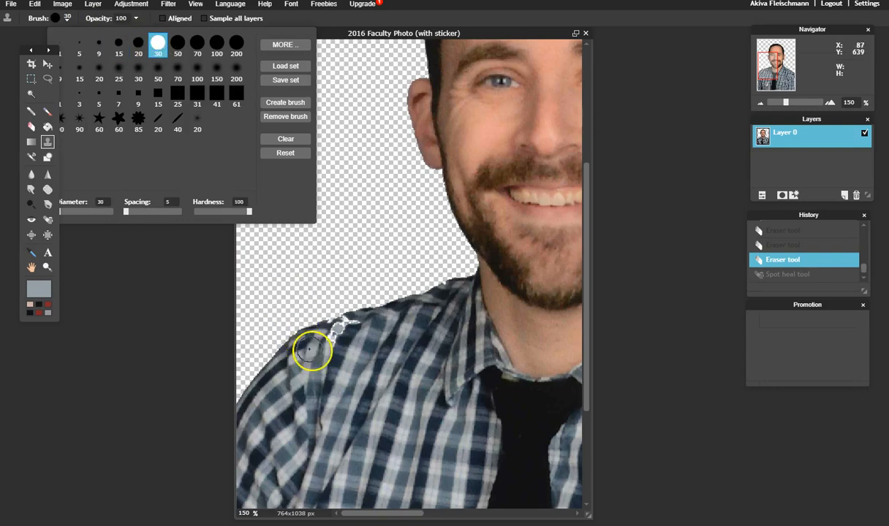
left_click(138, 45)
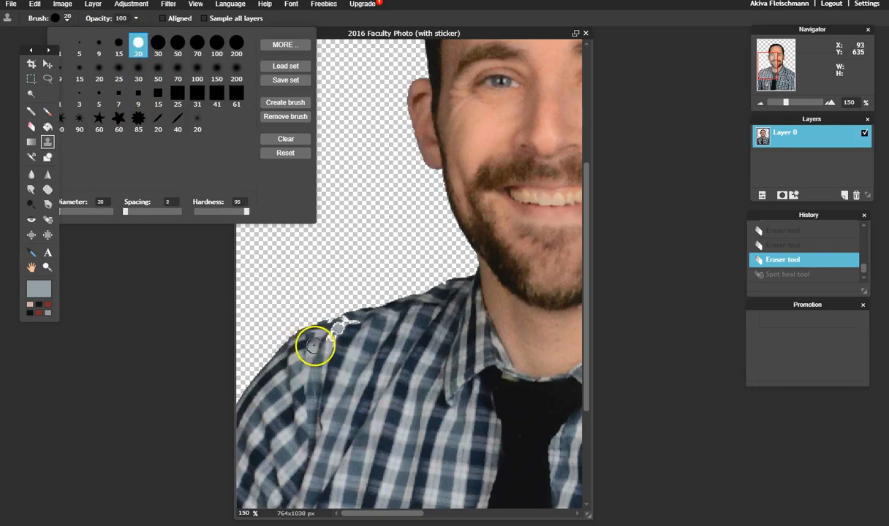
left_click(322, 349)
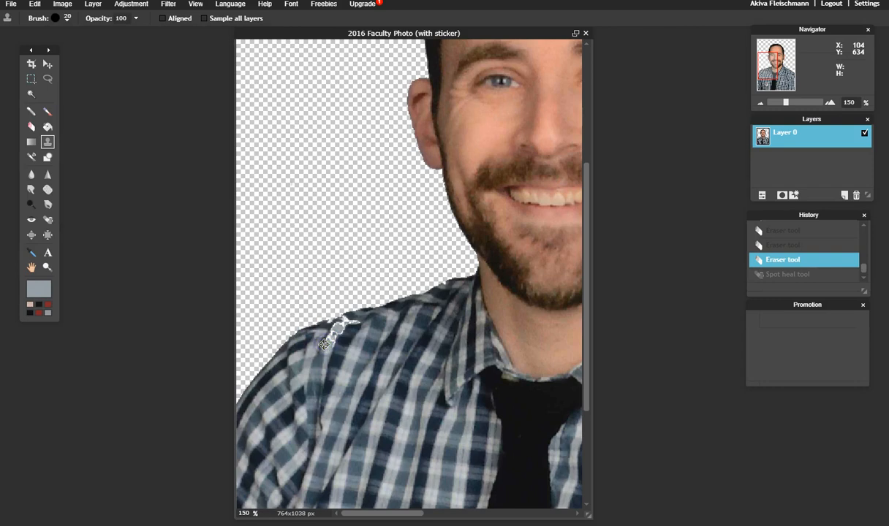
left_click_drag(331, 341, 345, 339)
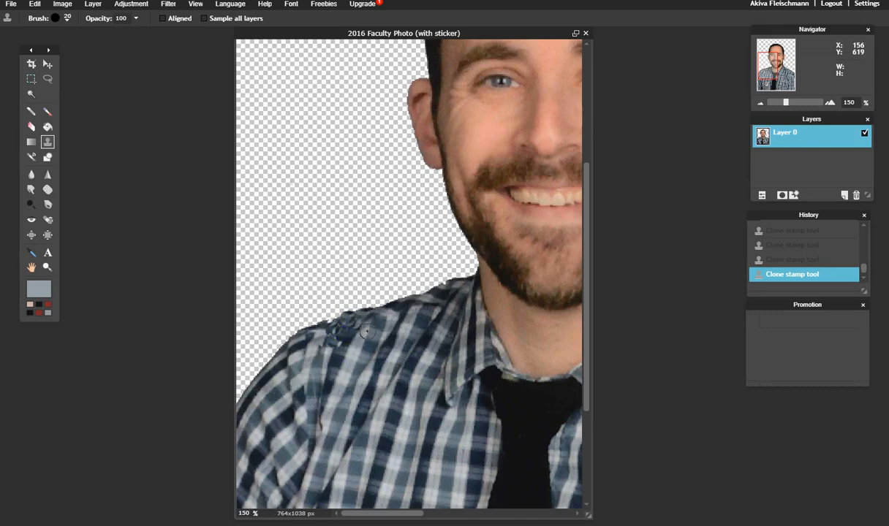
Step: Finish the cloned plaid patch at the shirt's shoulder edge and blend it with the Smudge tool at size 50, strength 50
left_click_drag(355, 335, 319, 341)
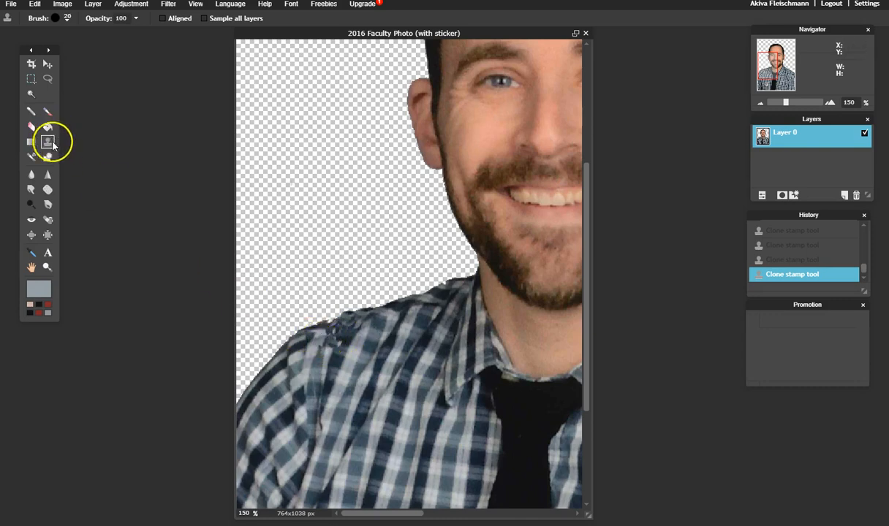
left_click(32, 174)
left_click(31, 190)
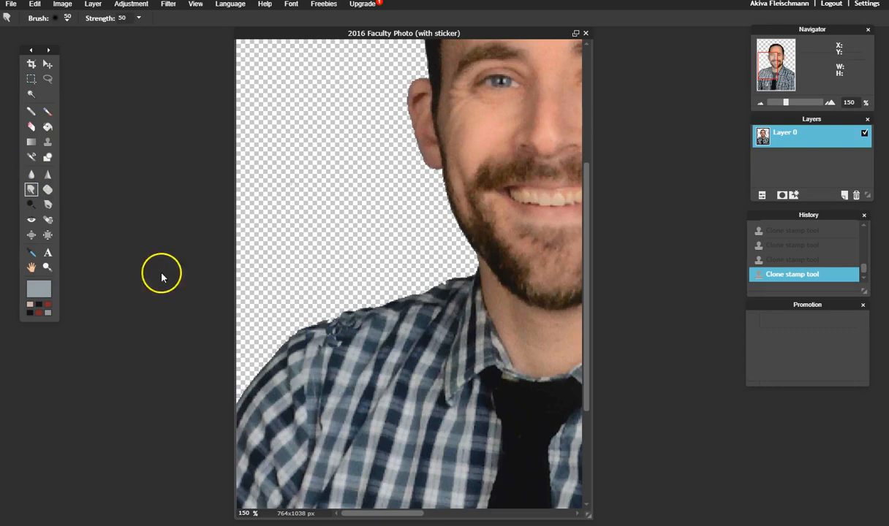
left_click_drag(317, 334, 331, 340)
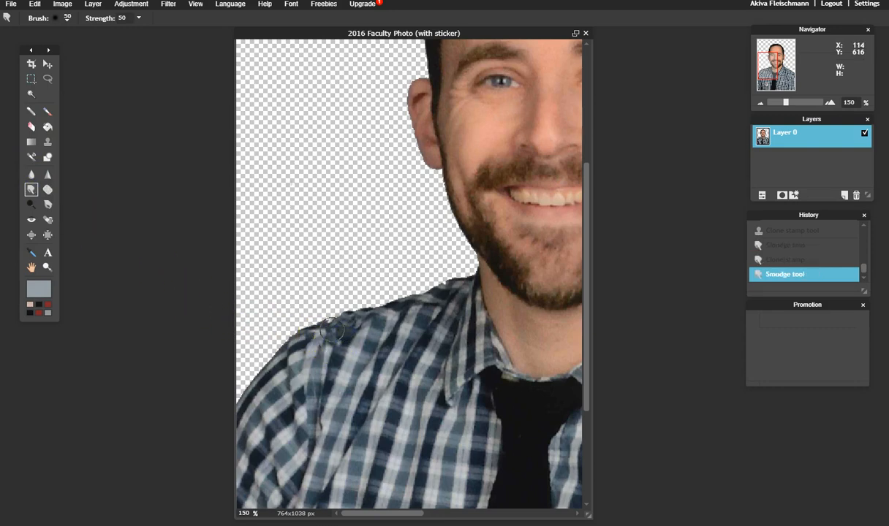
left_click_drag(331, 330, 313, 313)
Step: Soften the shoulder patch with the Blur tool and restore its definition with the Sharpen tool, both at size 50, strength 100
left_click(31, 174)
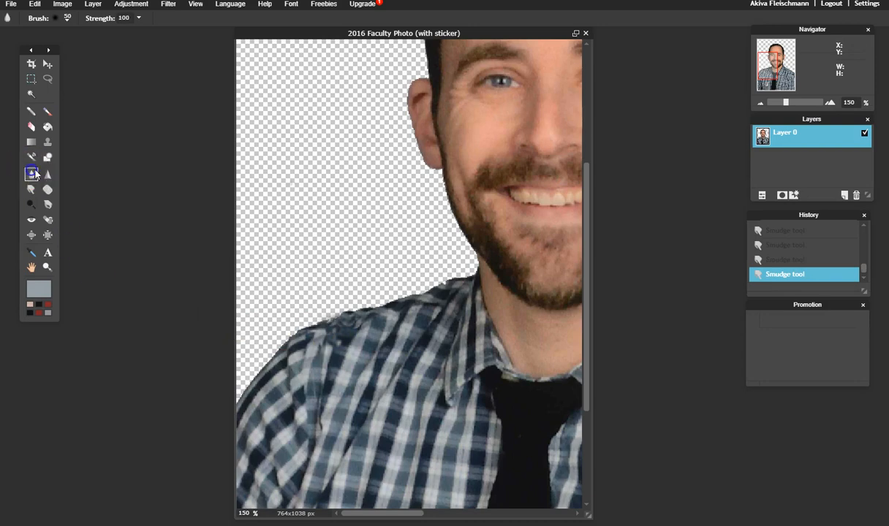
left_click_drag(345, 351, 331, 341)
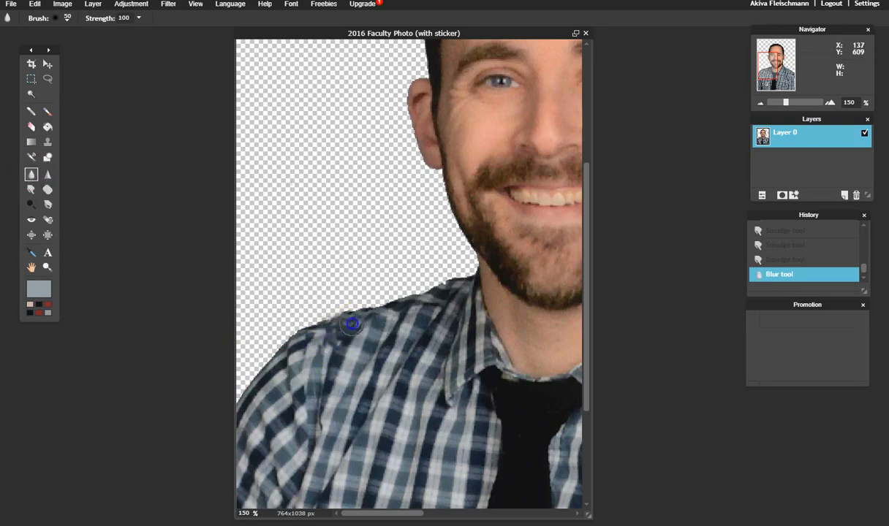
left_click(47, 175)
left_click_drag(327, 343, 333, 341)
key("ctrl+z")
key("ctrl+z")
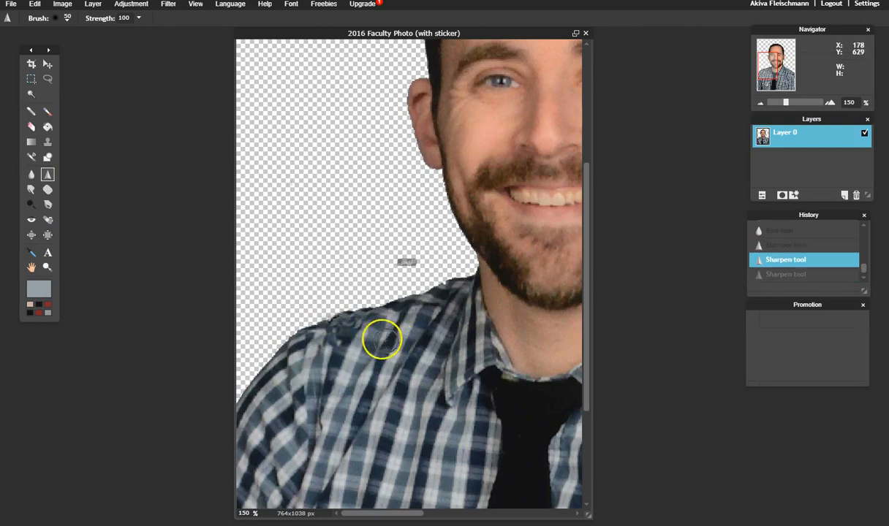
left_click_drag(349, 333, 357, 331)
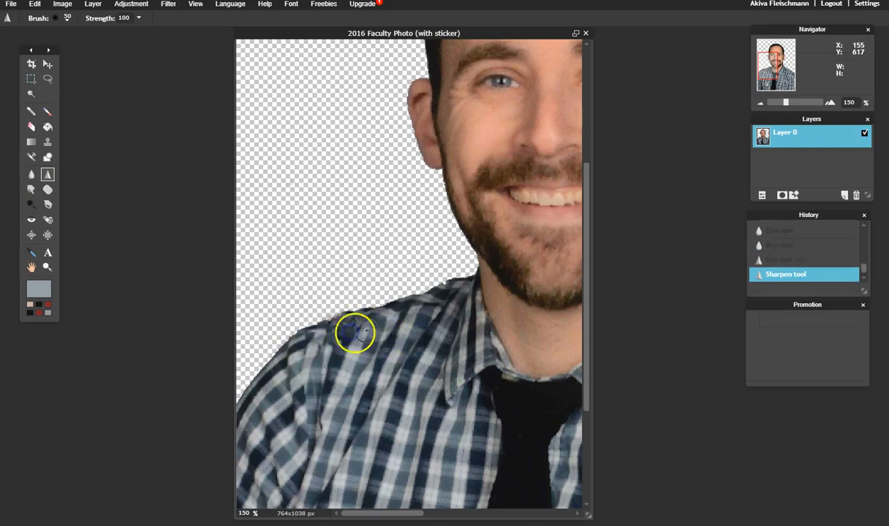
left_click(334, 341)
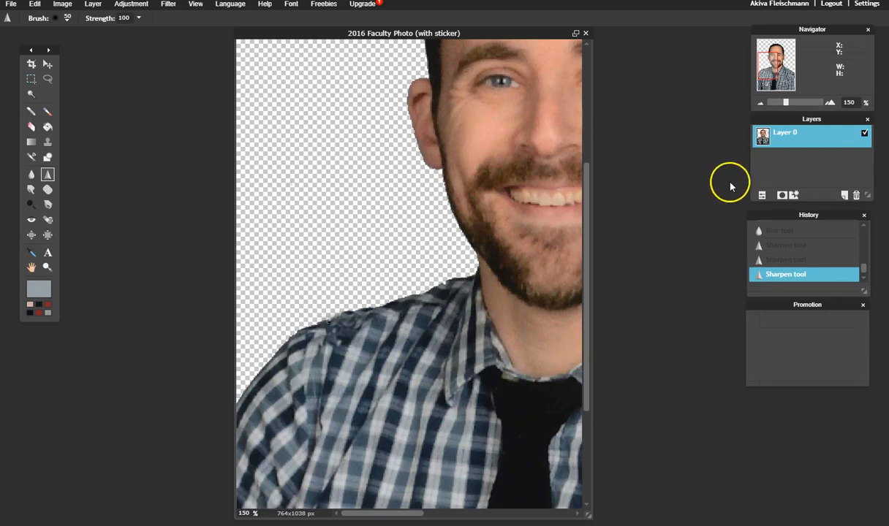
Step: Try the Bloat tool at size 150, strength 50 around the man's right eye and undo the distortion
left_click(776, 103)
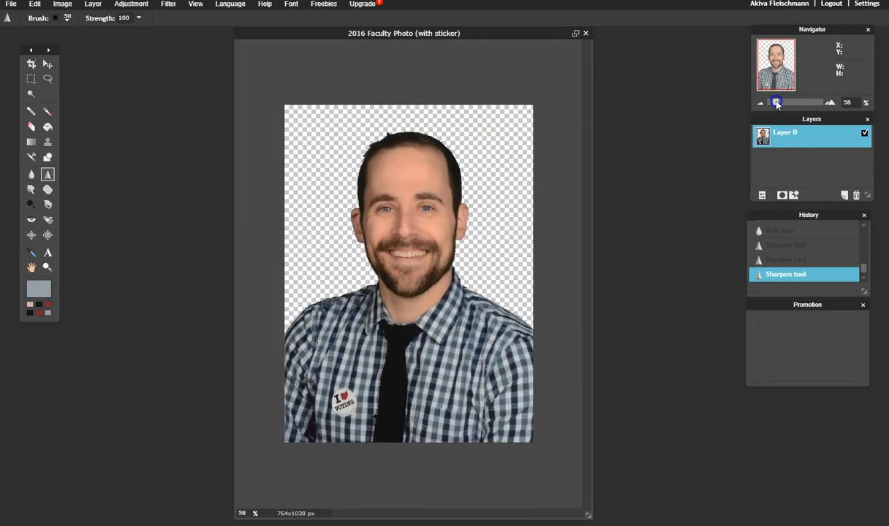
mouse_move(777, 105)
left_mouse_down()
mouse_move(788, 102)
mouse_move(778, 102)
left_mouse_up()
key("space")
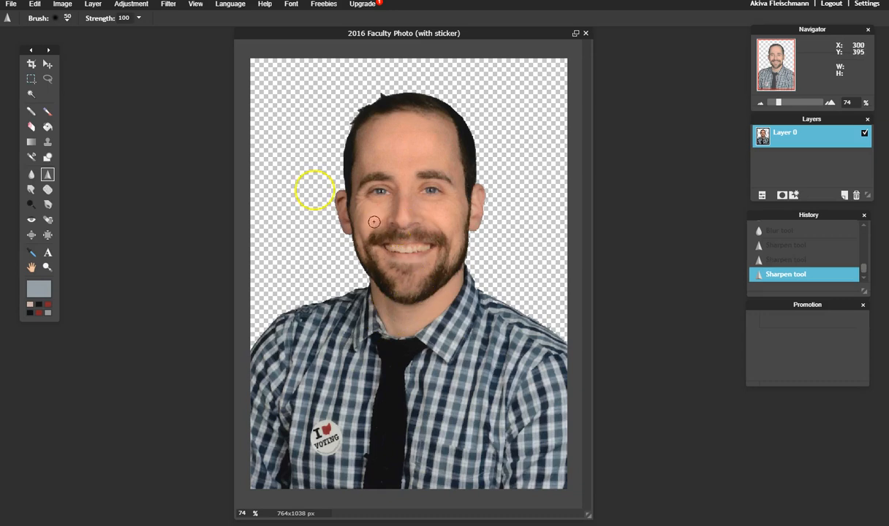
left_click(30, 235)
mouse_move(255, 202)
left_mouse_down()
mouse_move(383, 192)
mouse_move(371, 187)
left_mouse_up()
key("ctrl+z")
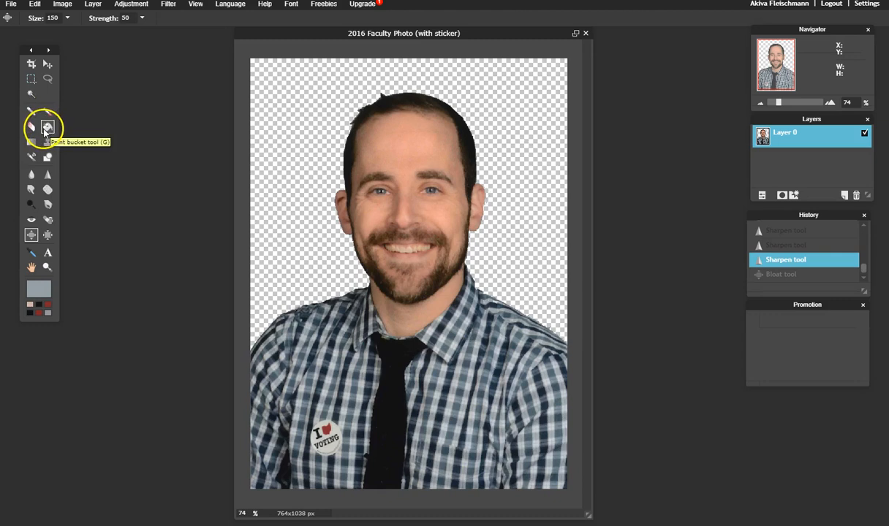
Step: Try the Pinch tool at strength 50 on the man's right eyebrow with sizes 150 and 71, undoing each attempt
left_click(47, 235)
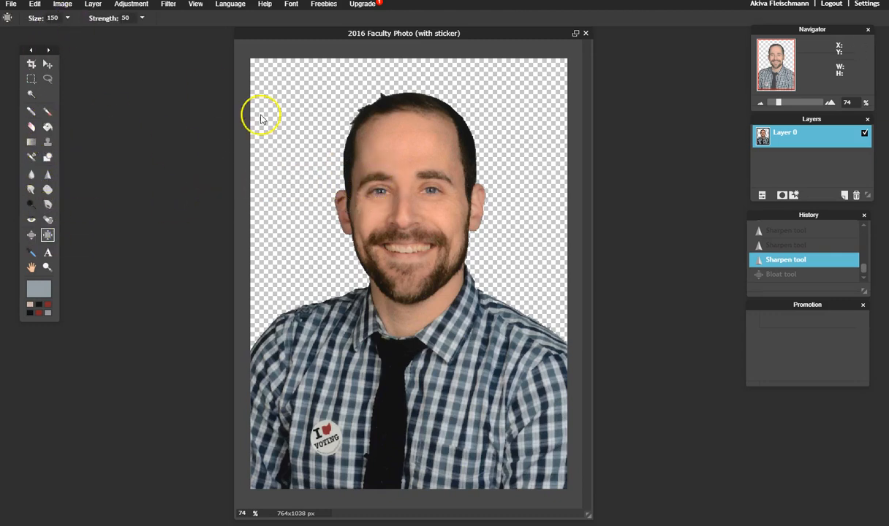
left_click(379, 176)
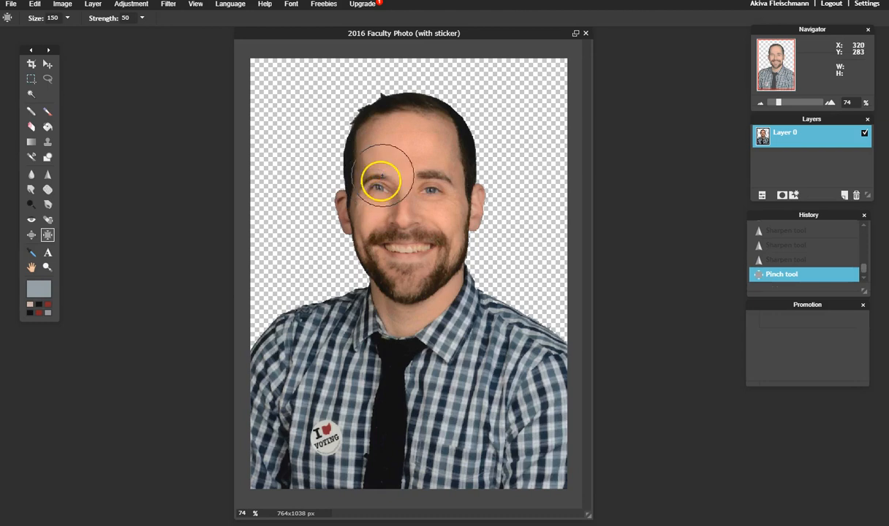
key("ctrl+z")
left_click(68, 18)
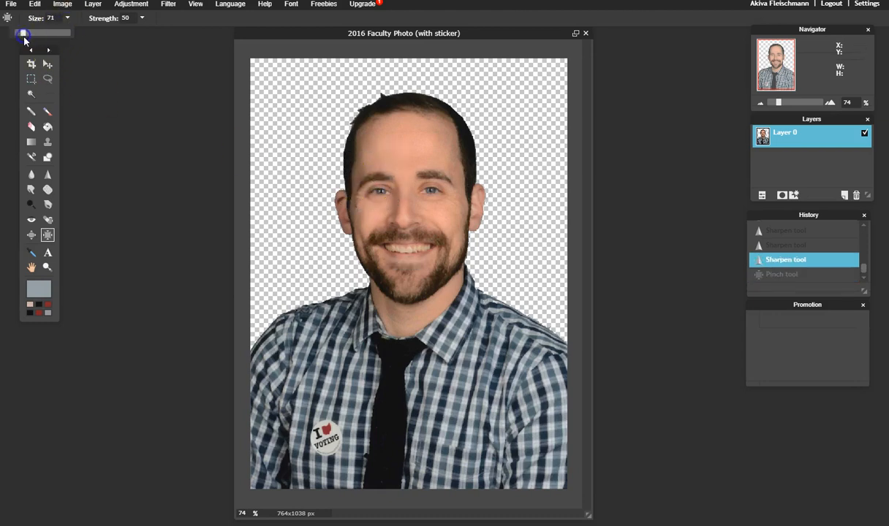
left_click(378, 178)
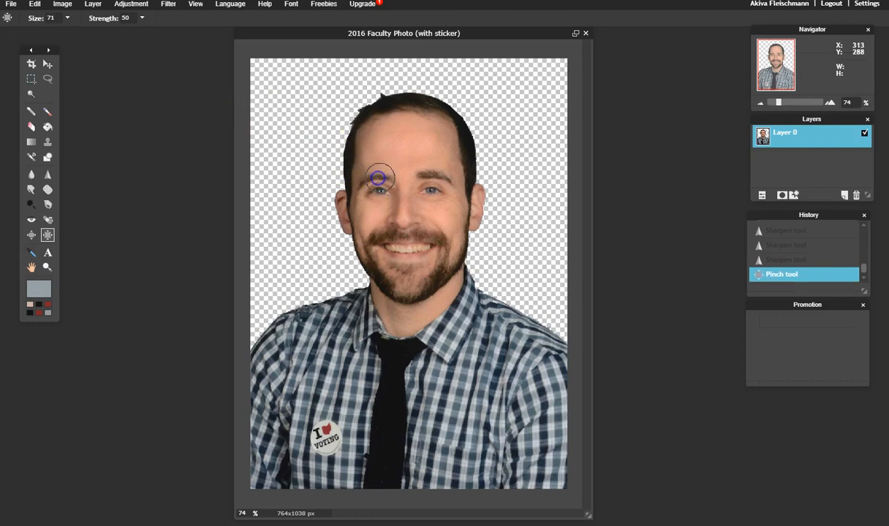
key("ctrl+z")
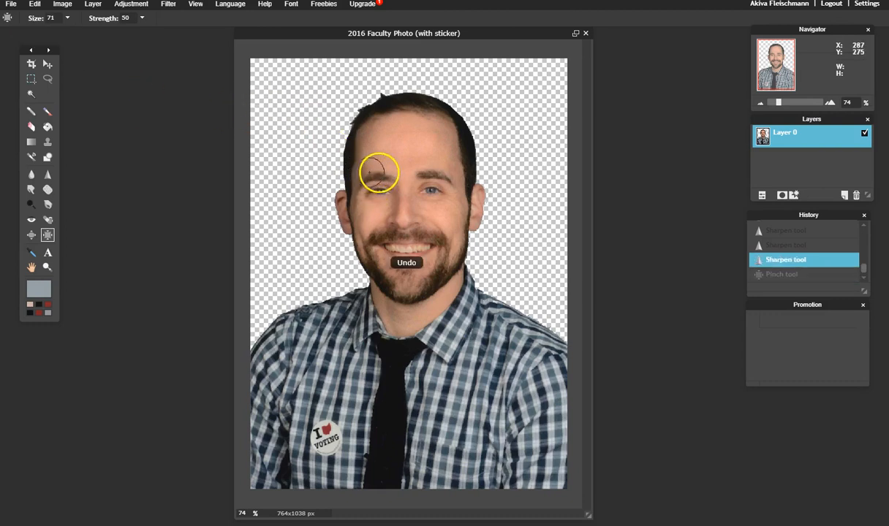
Step: Thin the man's right eyebrow with the Pinch tool set to size 52 and strength 27
left_click(66, 19)
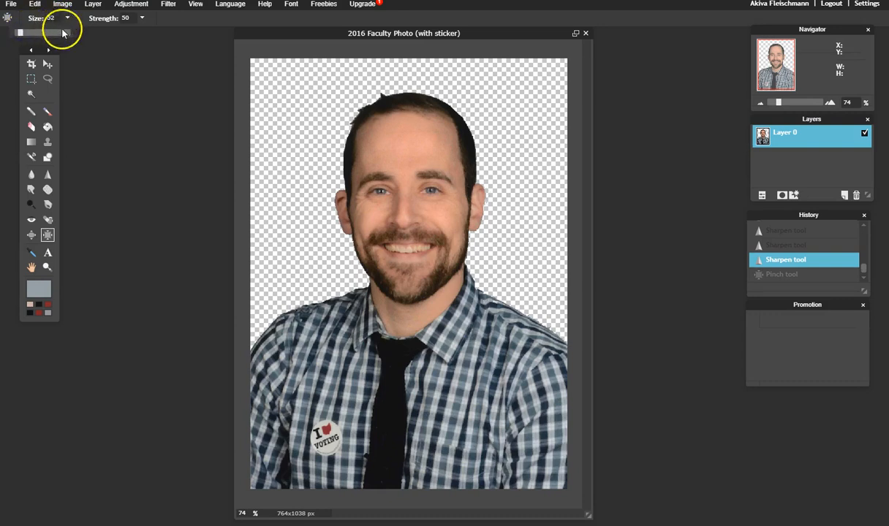
left_click(141, 19)
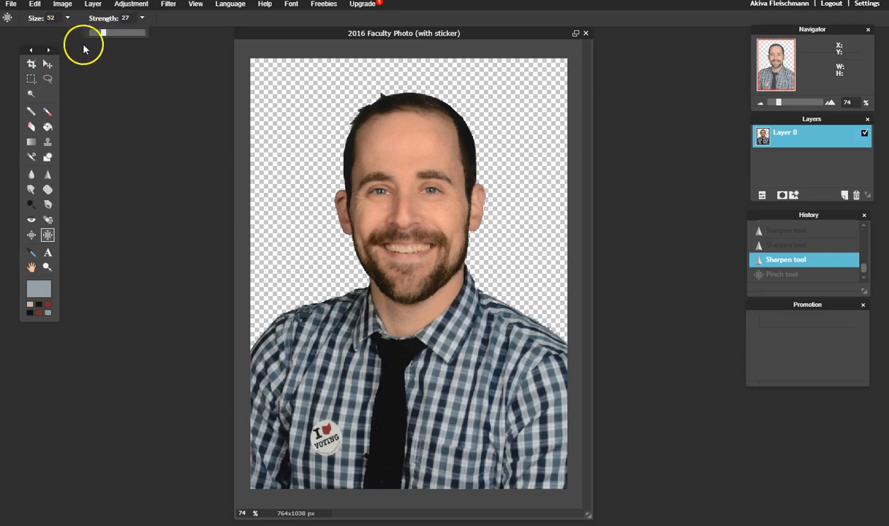
left_click(104, 66)
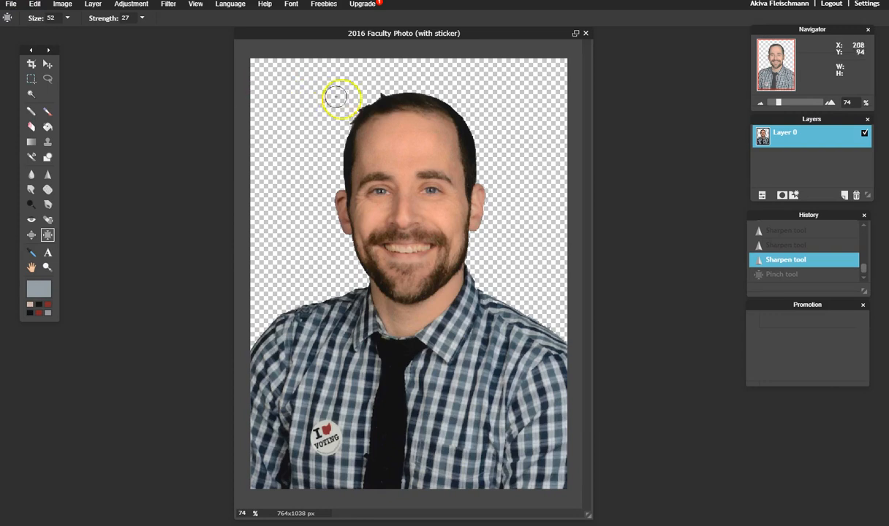
key("z")
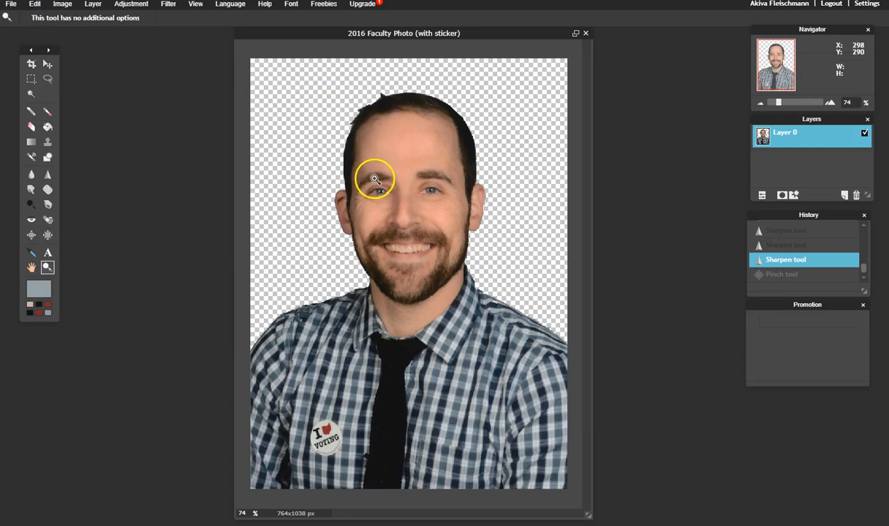
left_click_drag(310, 145, 307, 136)
key("space")
left_click_drag(375, 186, 475, 280)
left_click_drag(358, 183, 422, 271)
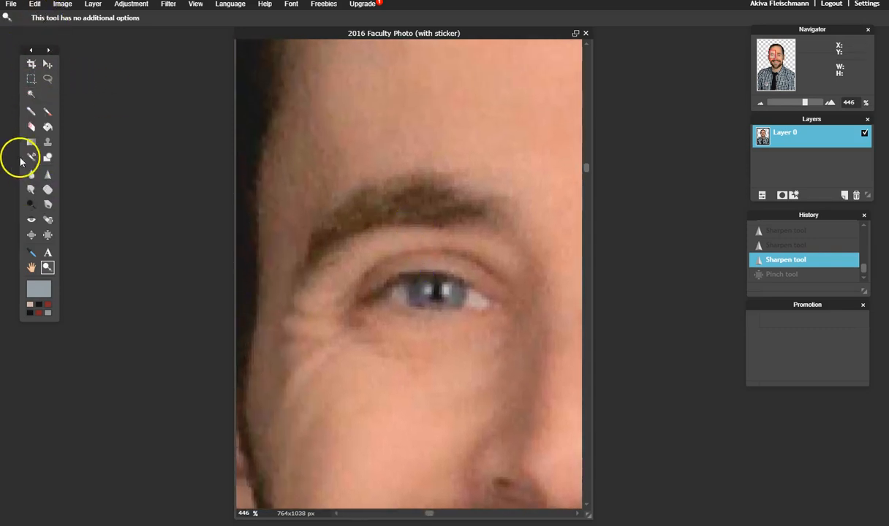
left_click(48, 235)
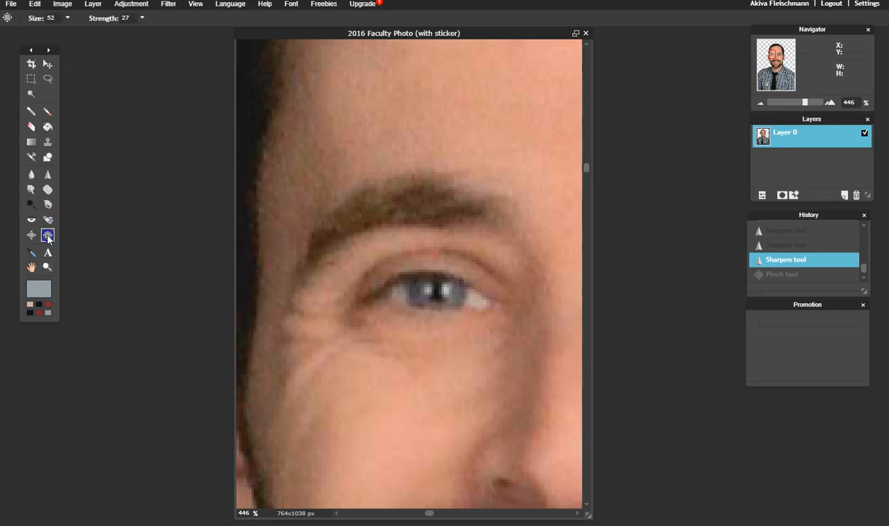
mouse_move(417, 197)
left_mouse_down()
mouse_move(487, 205)
mouse_move(376, 212)
left_mouse_up()
Step: Thin the man's left eyebrow to match with the Pinch tool at size 52, strength 27
key("z")
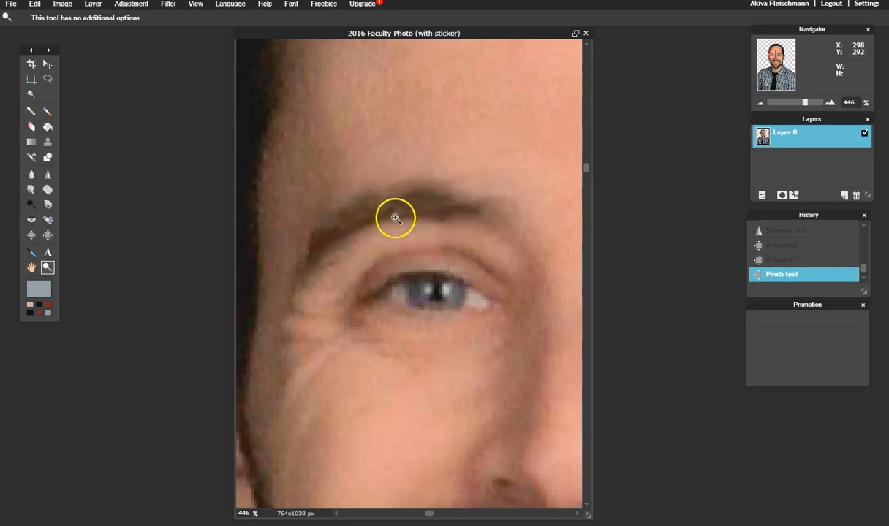
left_click(392, 220, "alt")
left_click(393, 218, "alt")
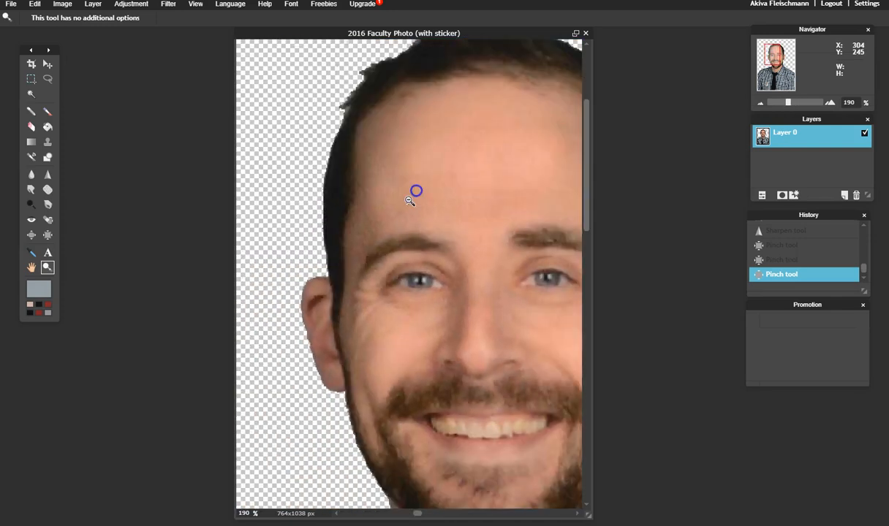
left_click(457, 187)
left_click_drag(810, 100, 784, 107)
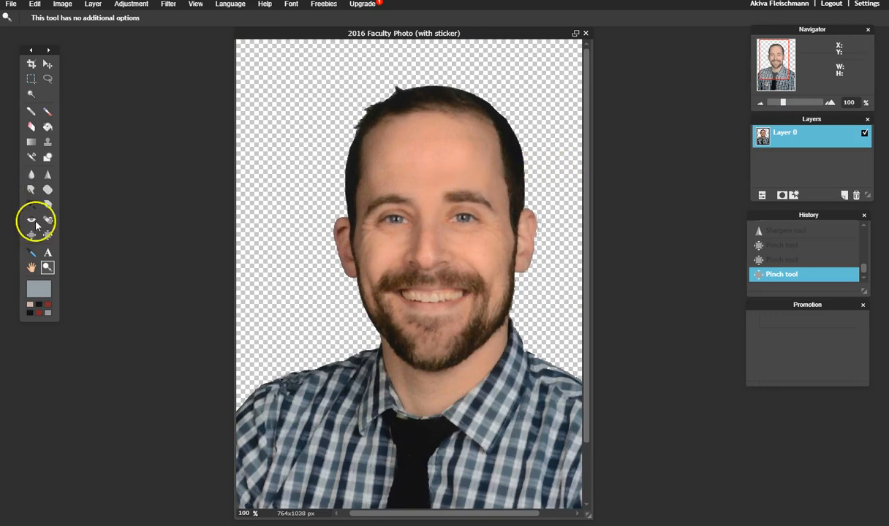
left_click(47, 235)
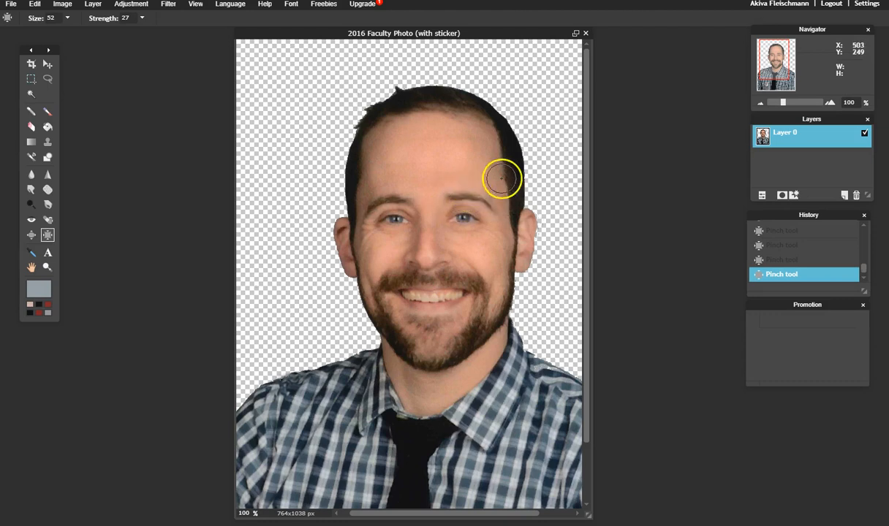
Step: Try further pinch strokes on the man's left eyebrow and undo the last two
left_click_drag(786, 104, 724, 120)
left_click_drag(776, 111, 783, 114)
key("space")
left_click_drag(502, 139, 457, 163)
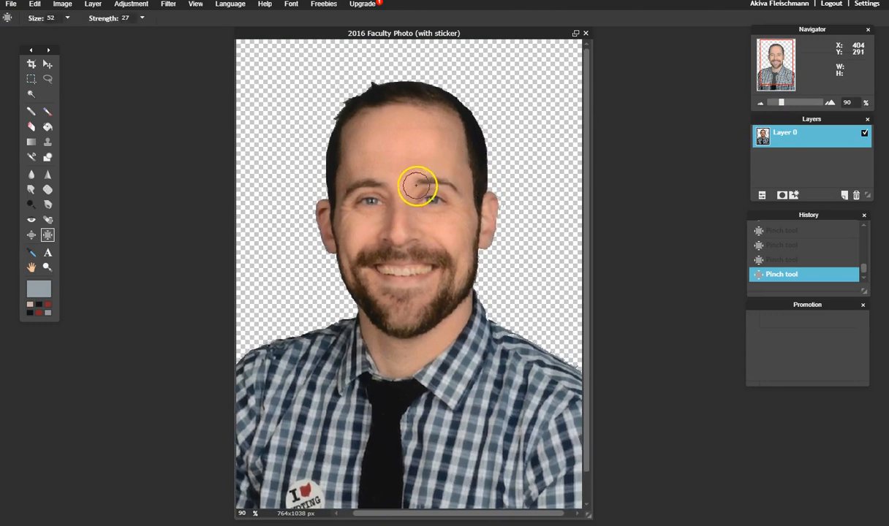
key("ctrl+z")
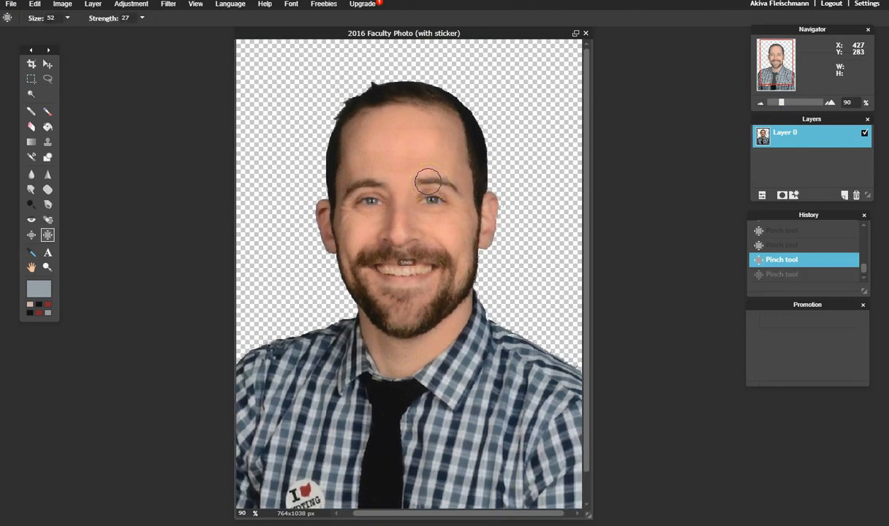
key("ctrl+z")
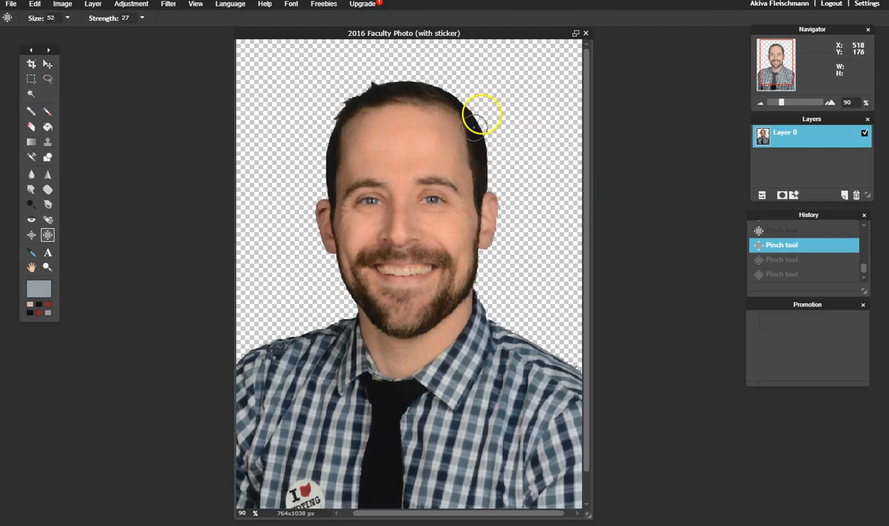
Step: Outline the man's right ear with the polygonal Lasso tool at feather 0, following the hairline on its inner side
left_click(46, 79)
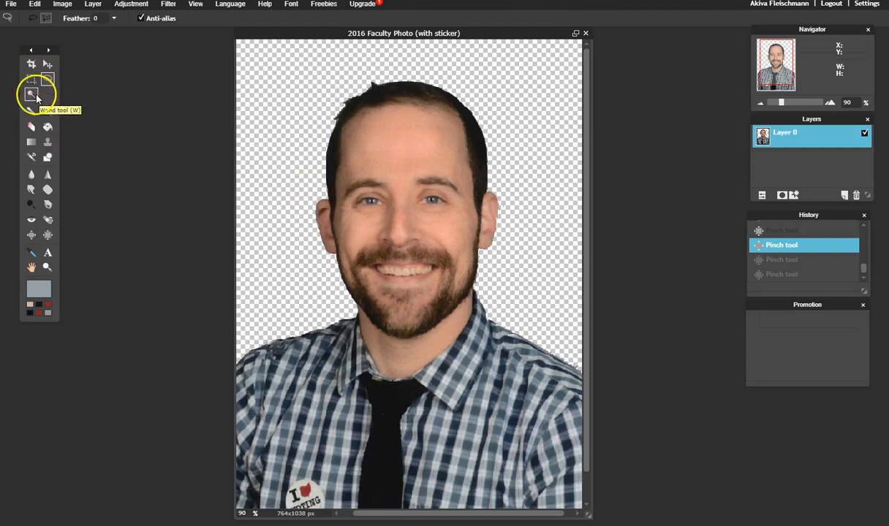
key("z")
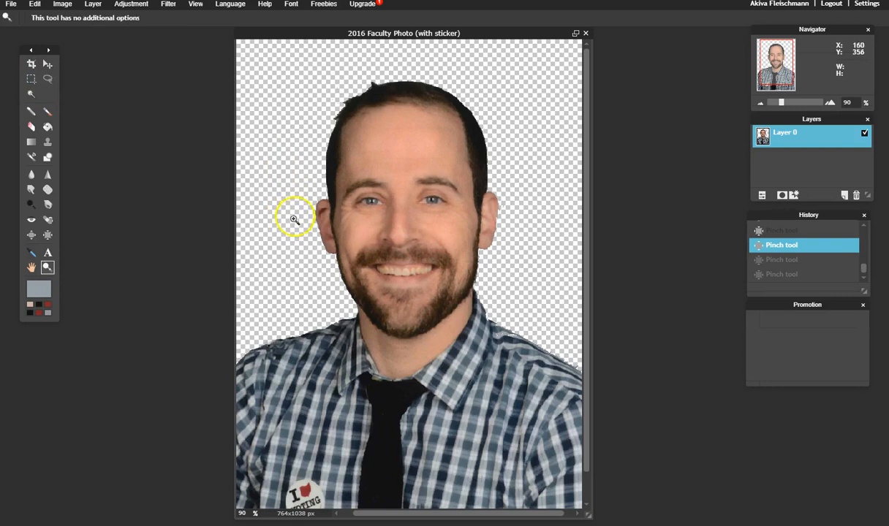
left_click_drag(358, 269, 353, 258)
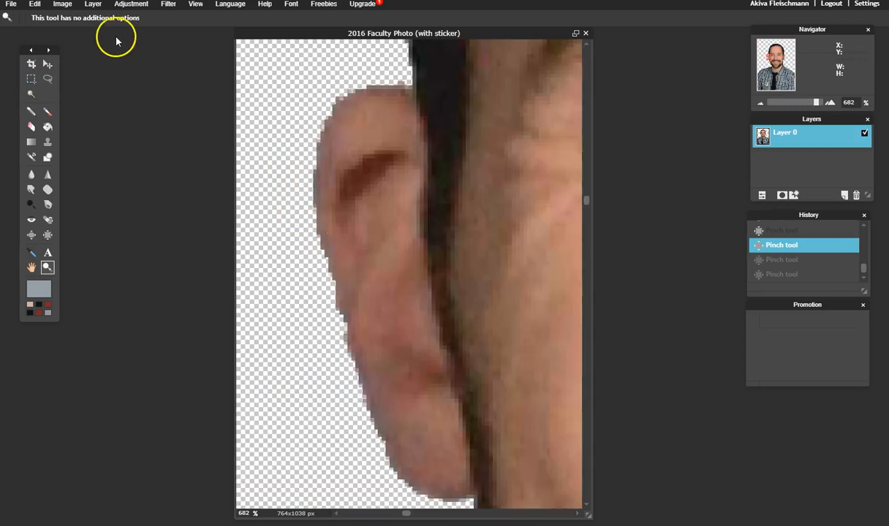
left_click_drag(353, 143, 331, 125)
left_click_drag(353, 162, 343, 169)
left_click(48, 79)
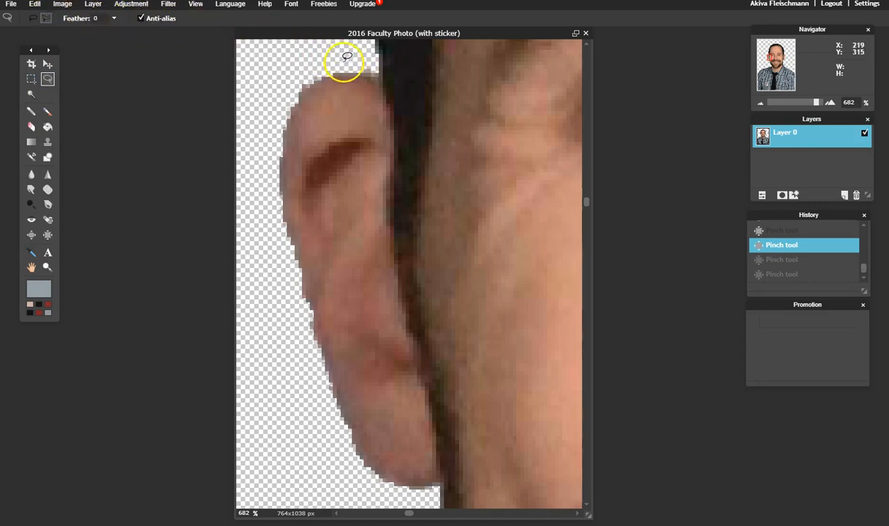
left_click_drag(350, 54, 375, 67)
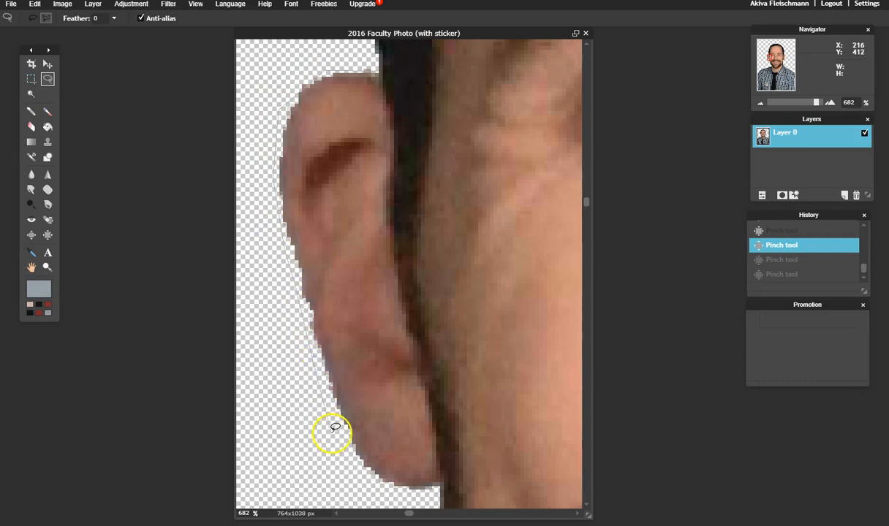
mouse_move(358, 463)
left_mouse_down()
mouse_move(387, 495)
mouse_move(413, 503)
mouse_move(386, 503)
mouse_move(443, 483)
left_mouse_up()
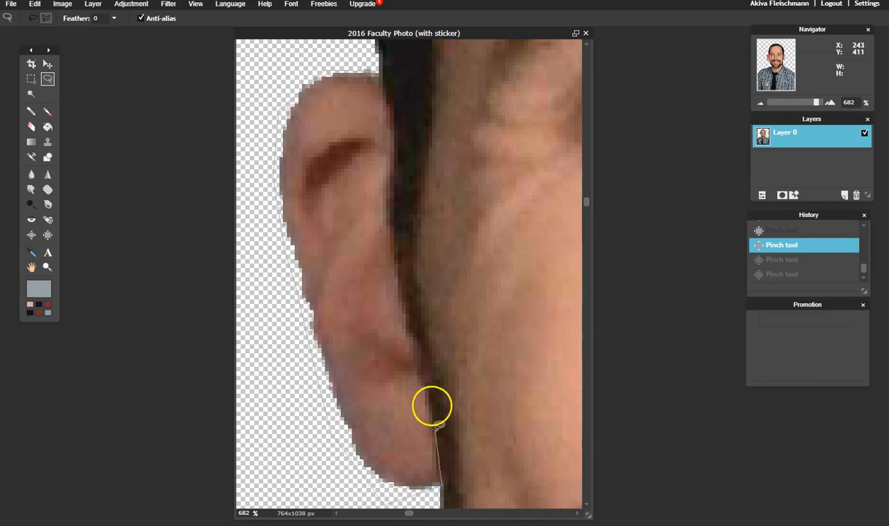
left_click(429, 399)
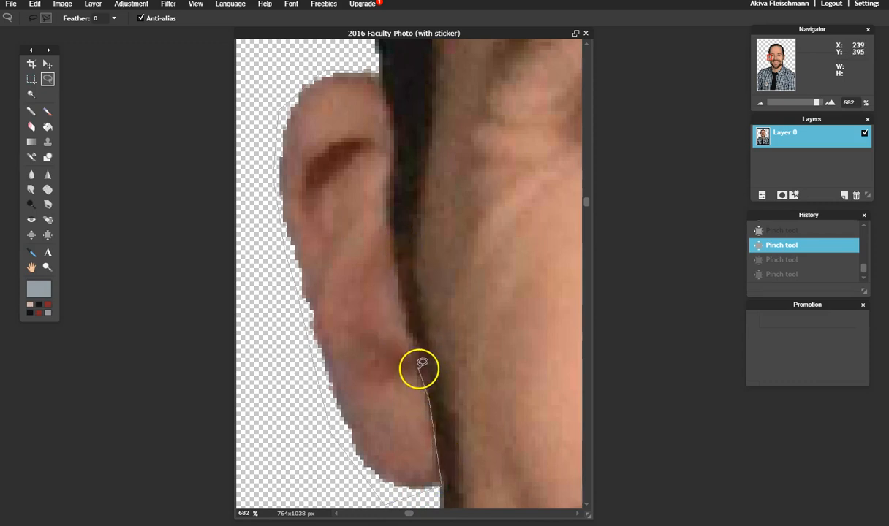
left_click(405, 316)
left_click(390, 246)
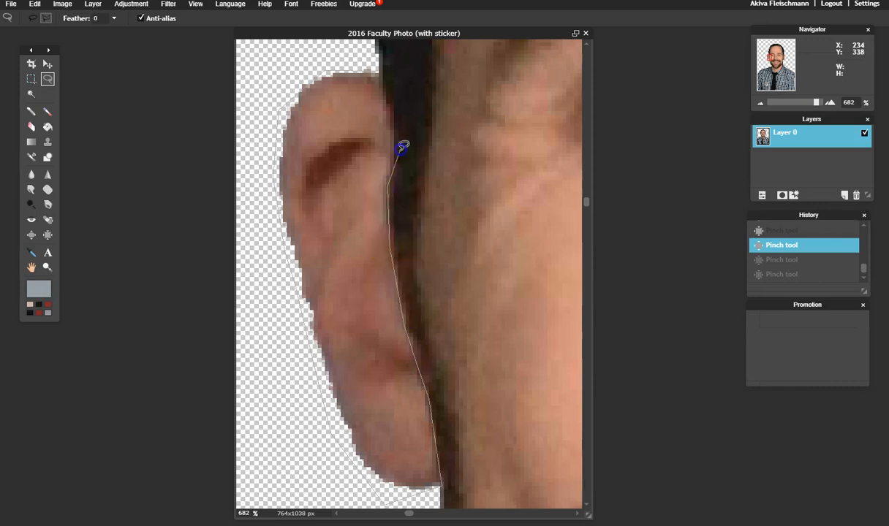
left_click(377, 71)
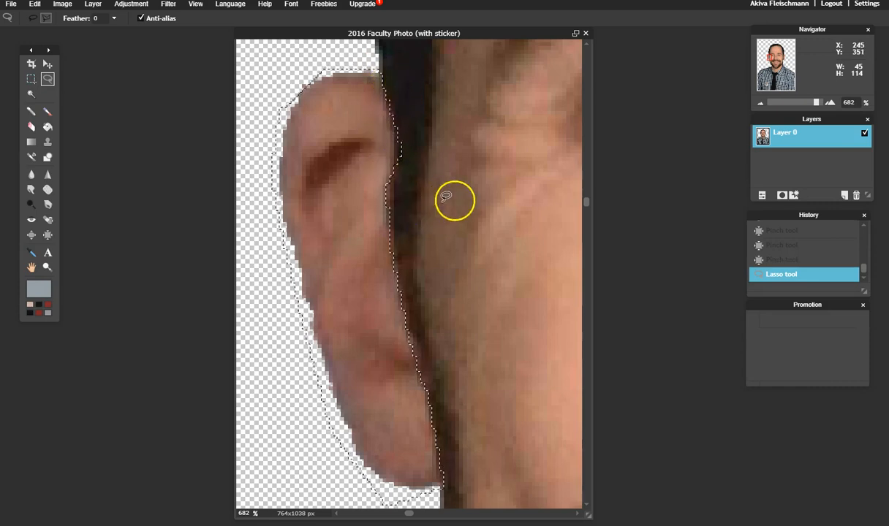
Step: Try pasting a copy of the ear on a new layer above the original ear, and undo back to the ear selection
left_click_drag(816, 103, 787, 106)
key("ctrl+v")
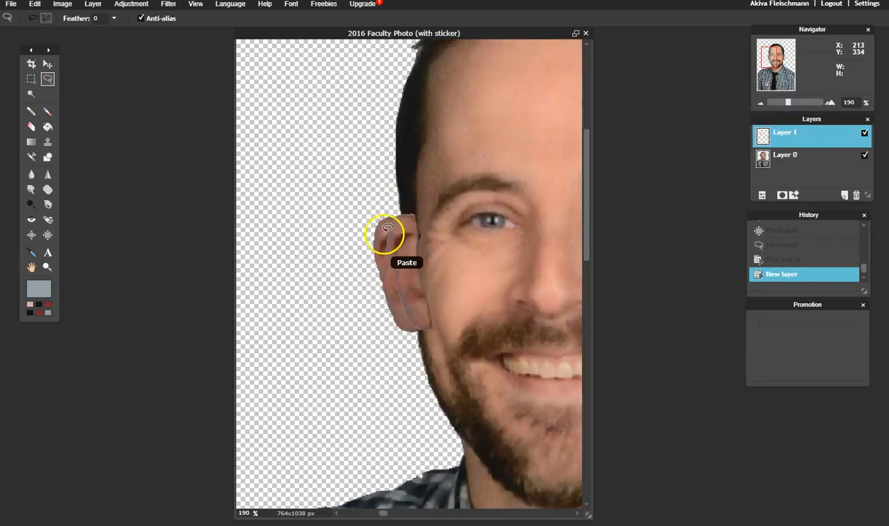
left_click_drag(390, 251, 372, 140)
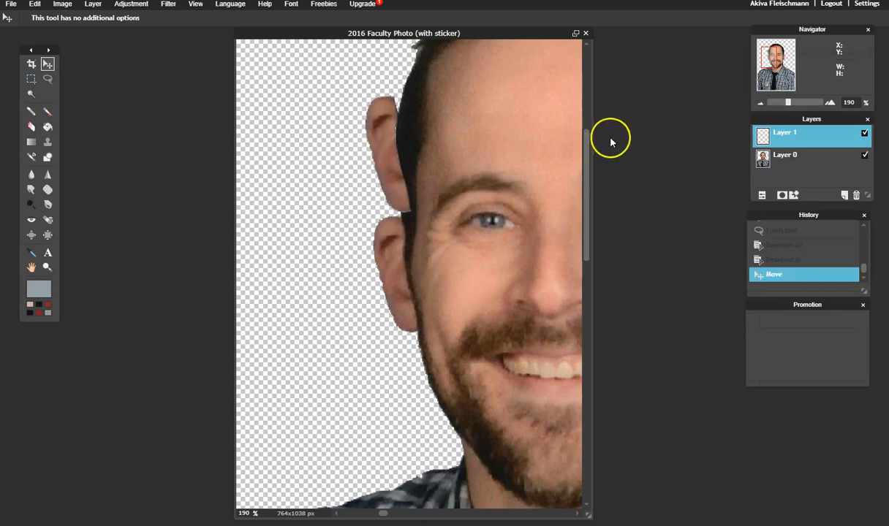
key("ctrl+z")
key("ctrl+z")
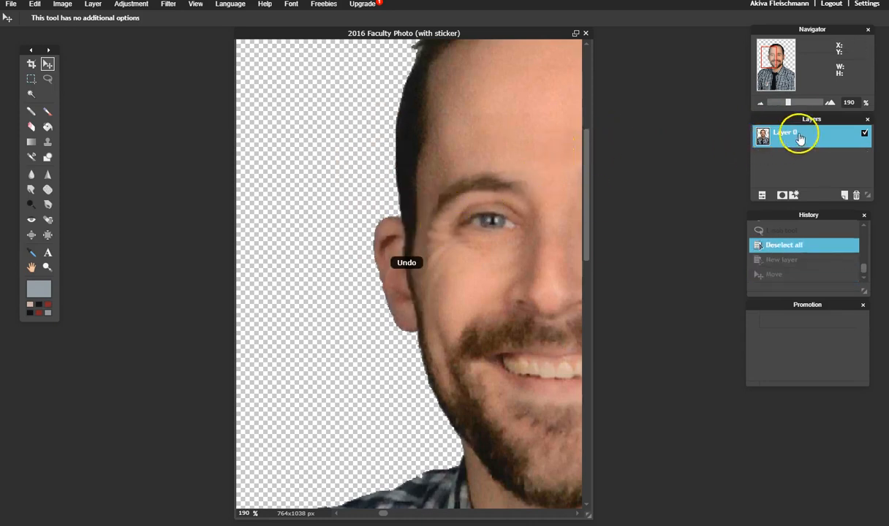
left_click_drag(788, 104, 783, 103)
key("ctrl+z")
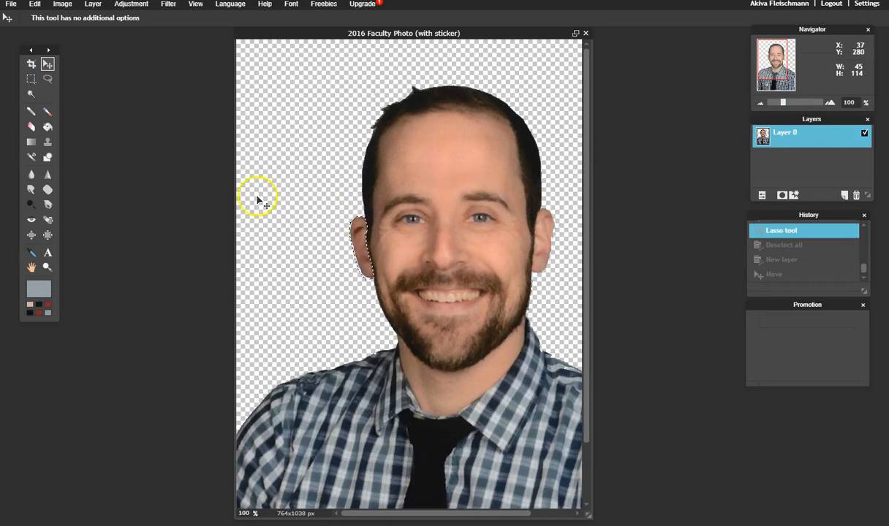
Step: Try resizing the selected ear with Free transform
left_click(35, 5)
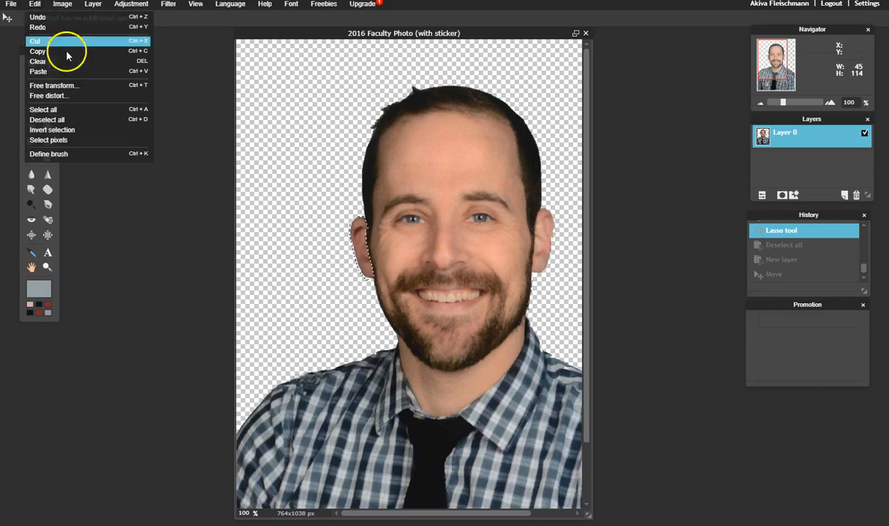
left_click(75, 86)
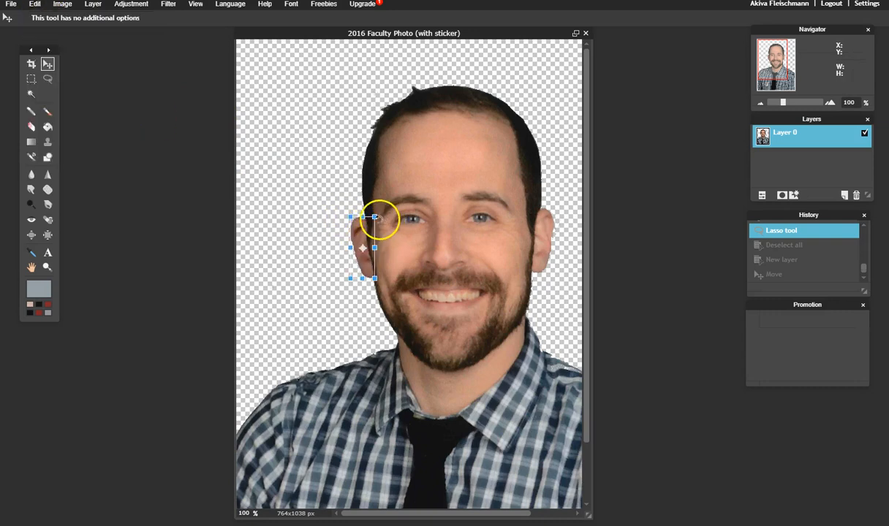
mouse_move(375, 214)
left_mouse_down()
mouse_move(382, 203)
mouse_move(376, 213)
left_mouse_up()
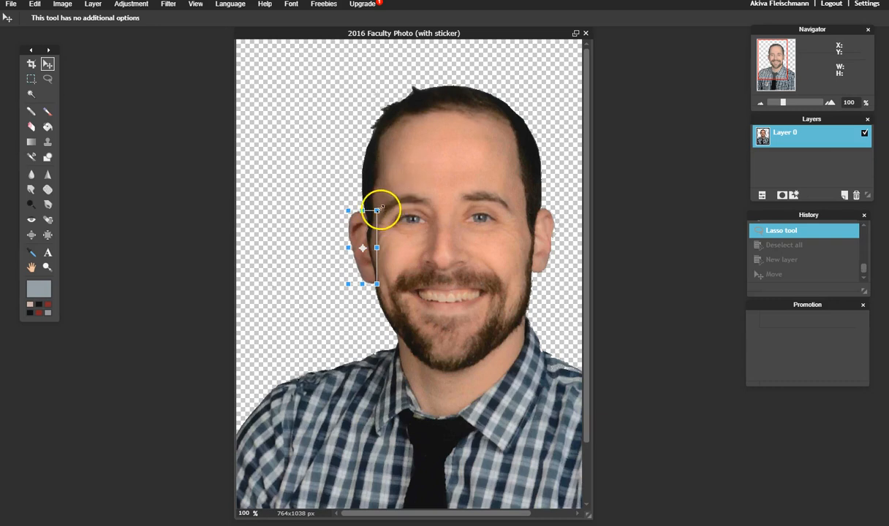
left_click_drag(381, 208, 377, 213)
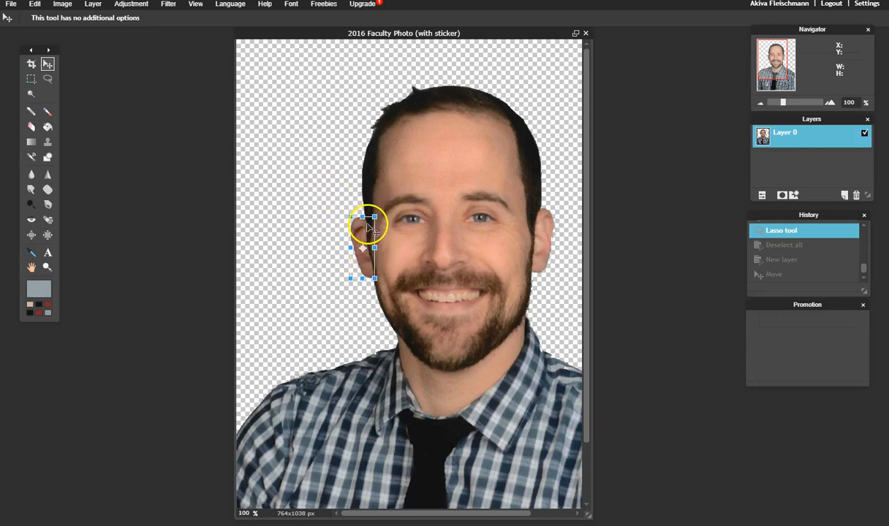
mouse_move(367, 227)
left_mouse_down()
mouse_move(363, 219)
mouse_move(391, 225)
mouse_move(368, 217)
mouse_move(366, 225)
mouse_move(376, 218)
left_mouse_up()
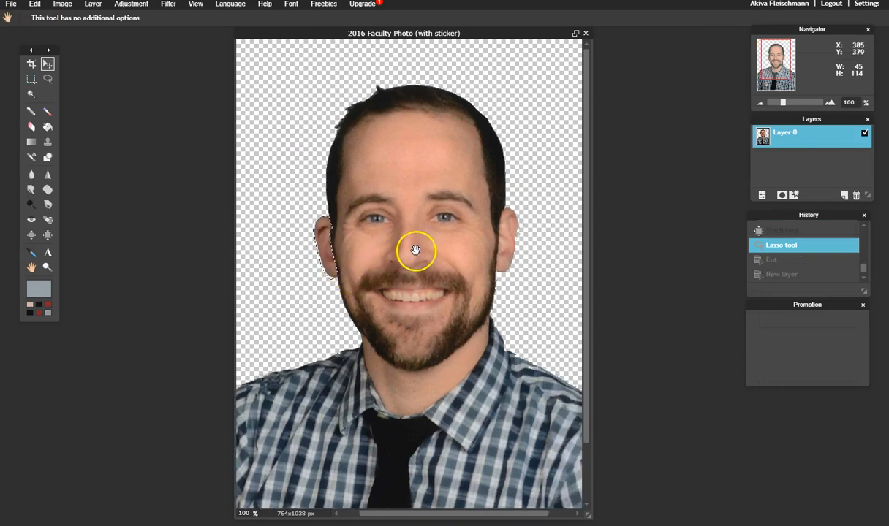
right_click(329, 235)
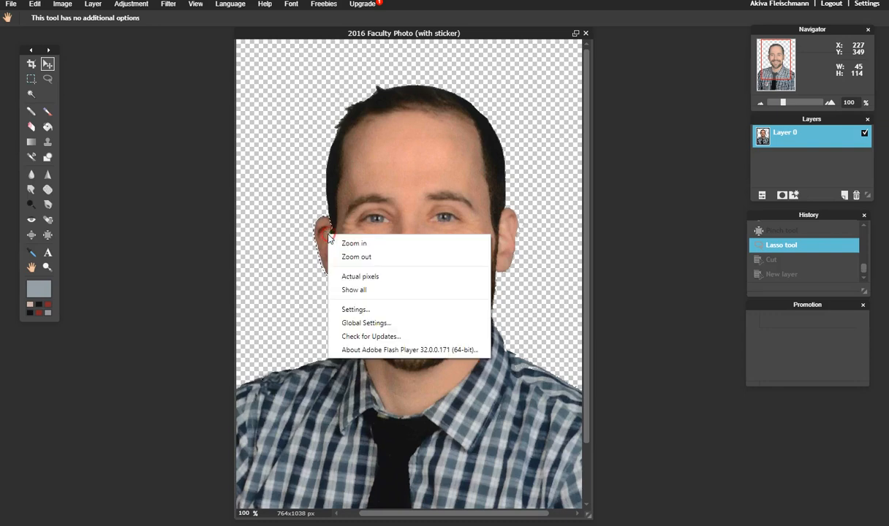
left_click(326, 233)
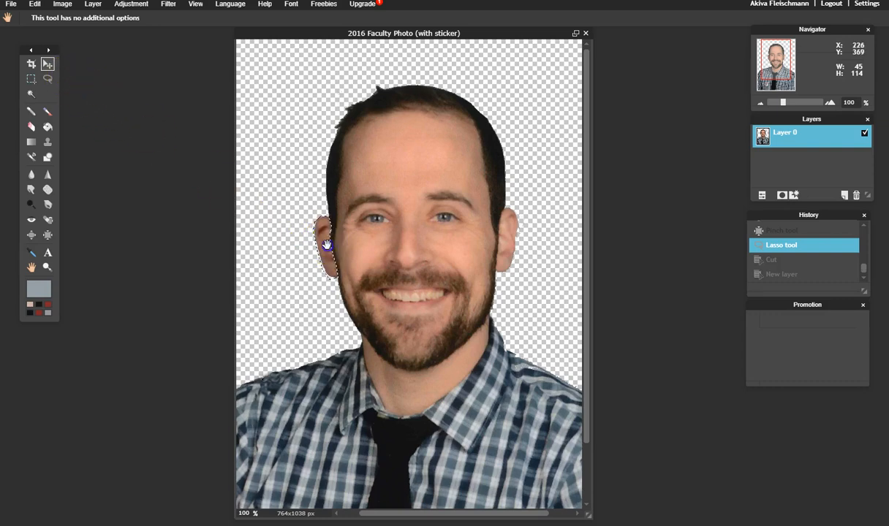
left_click_drag(326, 249, 307, 249)
key("ctrl+z")
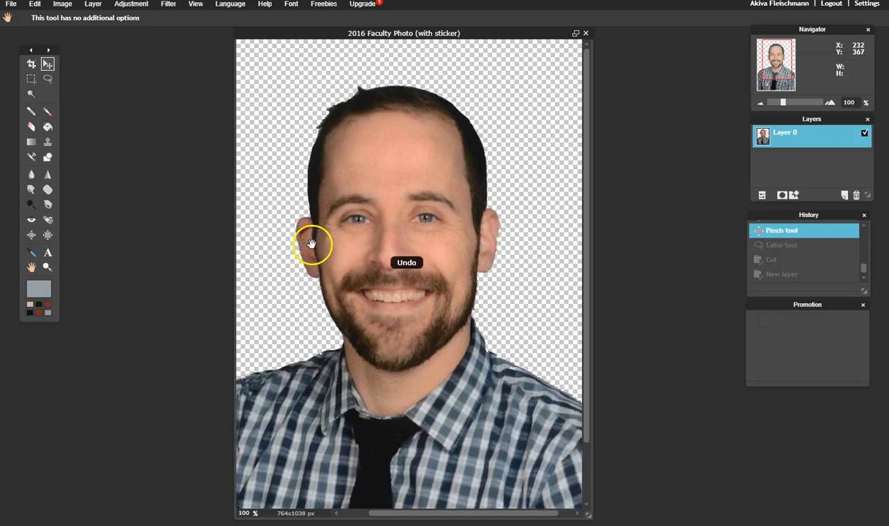
key("ctrl+z")
key("ctrl+y")
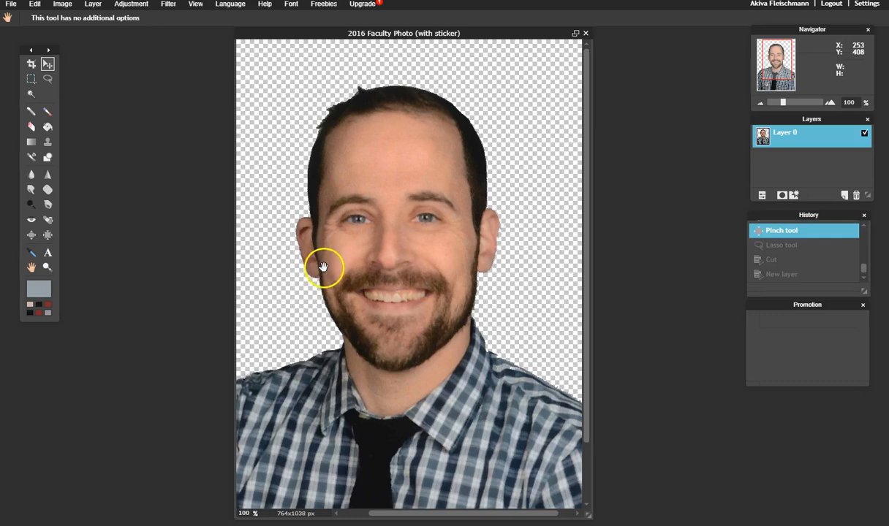
key("ctrl+y")
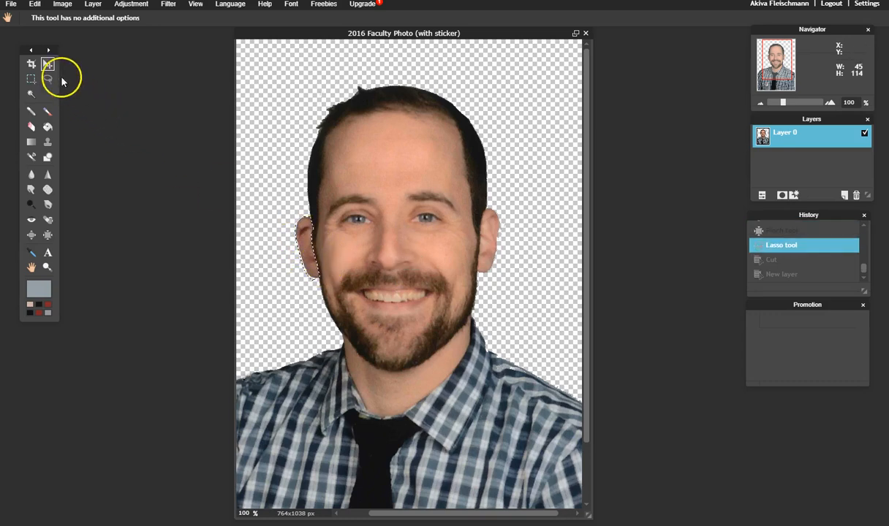
Step: Cut the selected ear onto its own layer and move it back beside the head
mouse_move(327, 242)
left_mouse_down()
mouse_move(387, 242)
mouse_move(290, 239)
mouse_move(302, 232)
mouse_move(253, 285)
mouse_move(265, 303)
mouse_move(267, 248)
mouse_move(307, 238)
left_mouse_up()
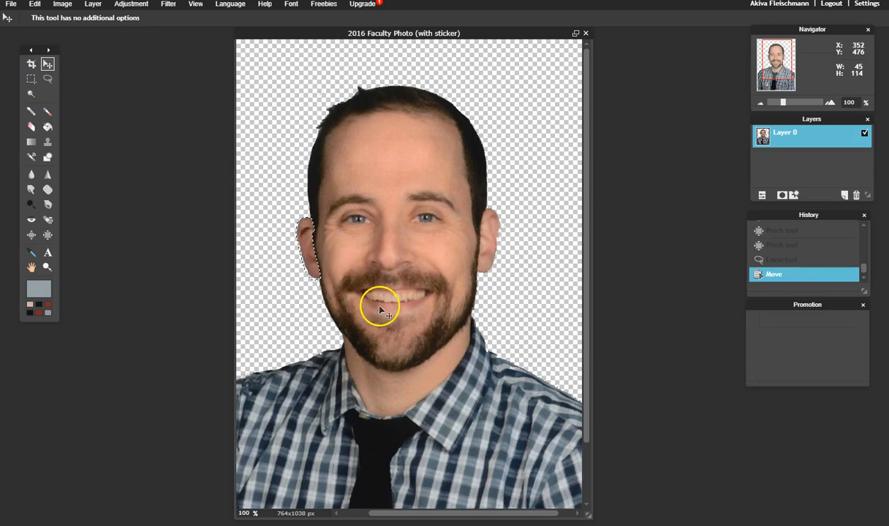
key("ctrl+x")
key("ctrl+v")
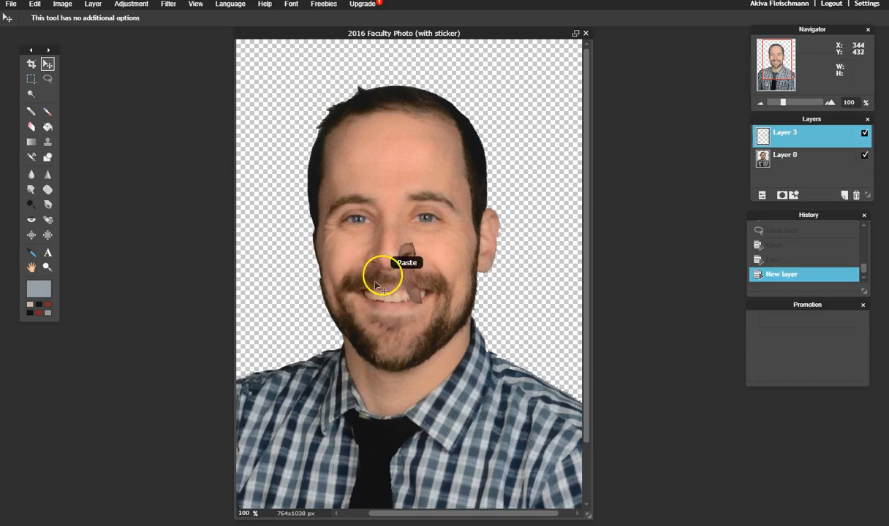
left_click_drag(403, 253, 307, 231)
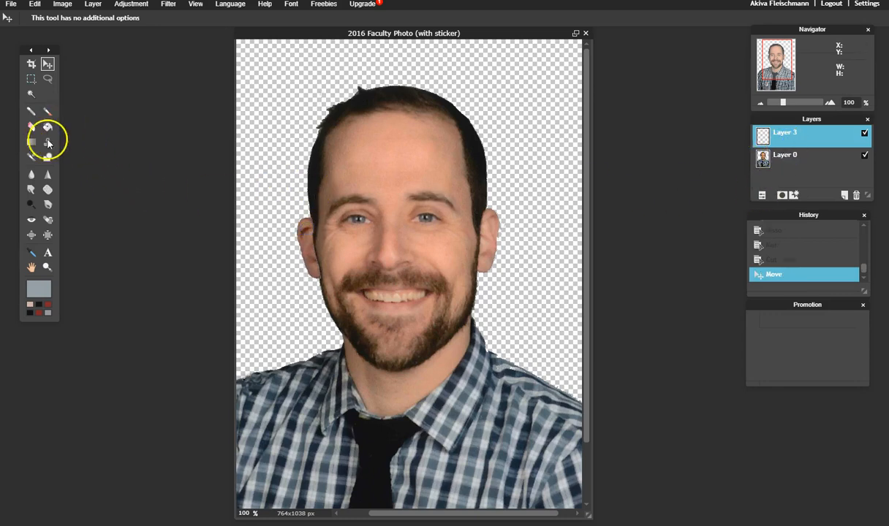
Step: Try recolouring the ear layer purple with a Hue & Saturation hue of -92, and undo it
left_click(62, 4)
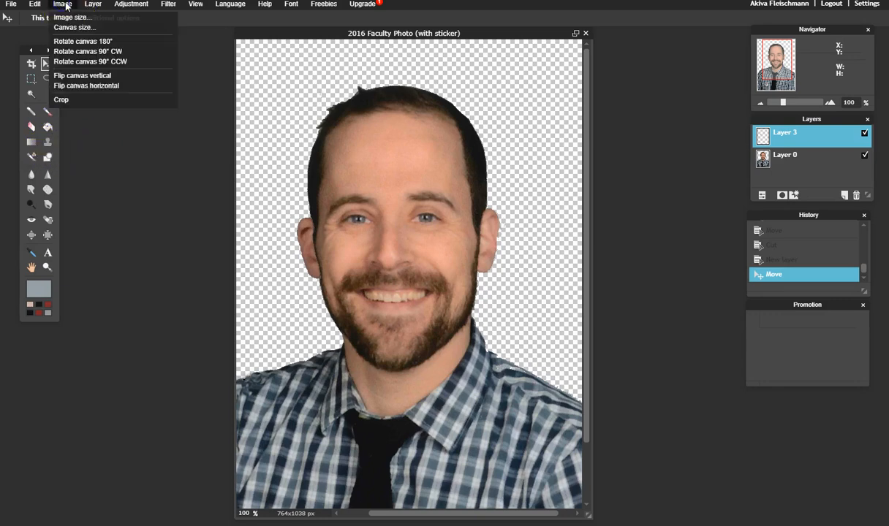
mouse_move(103, 5)
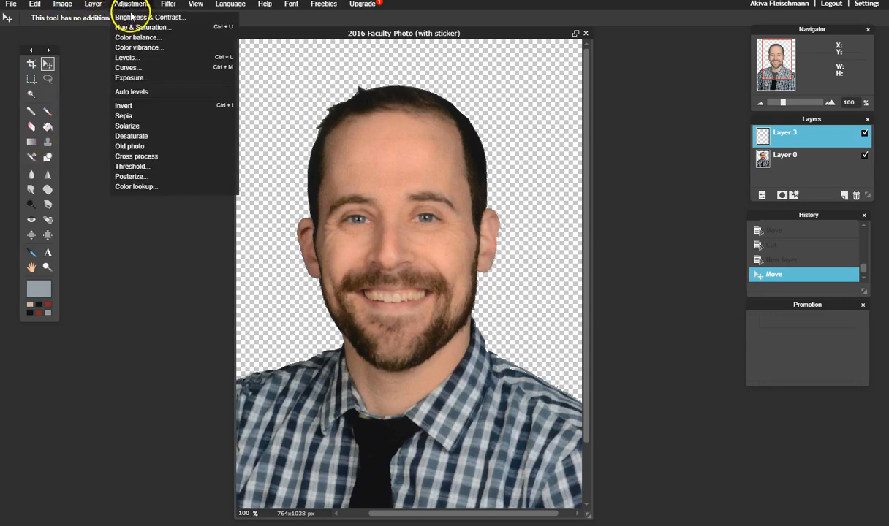
left_click(128, 27)
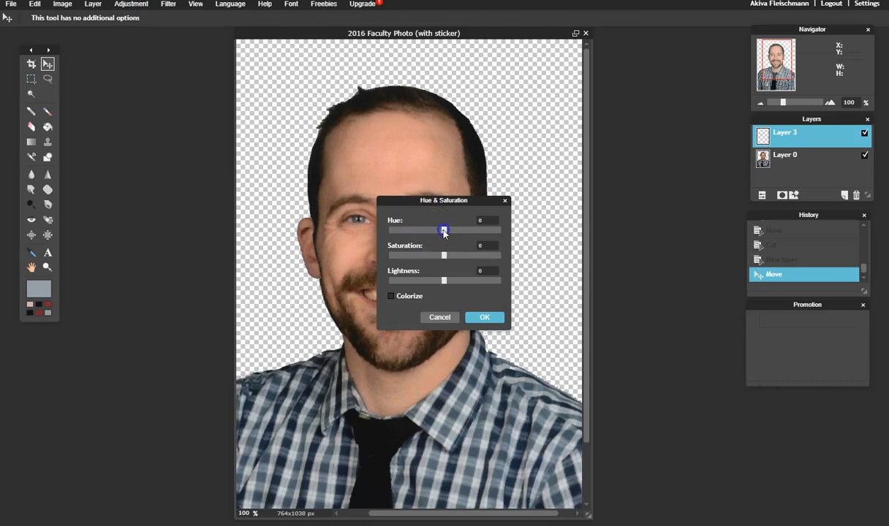
left_click_drag(408, 233, 416, 231)
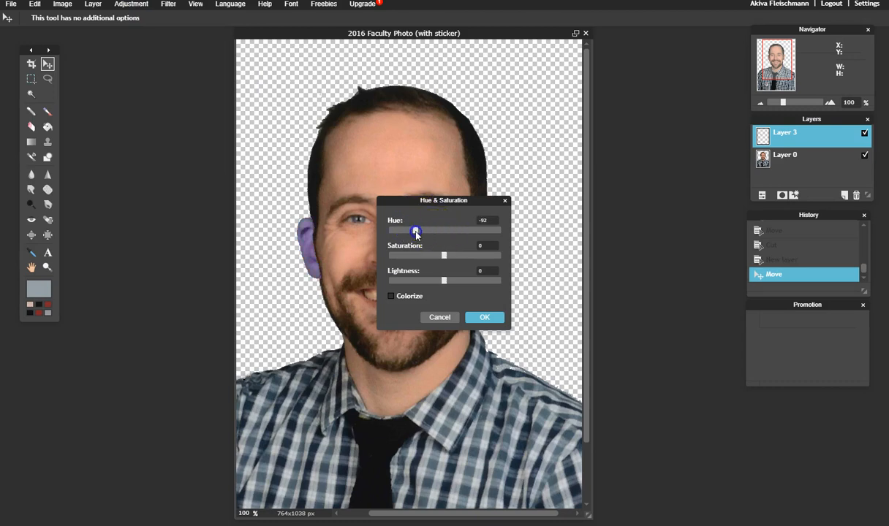
left_click(486, 318)
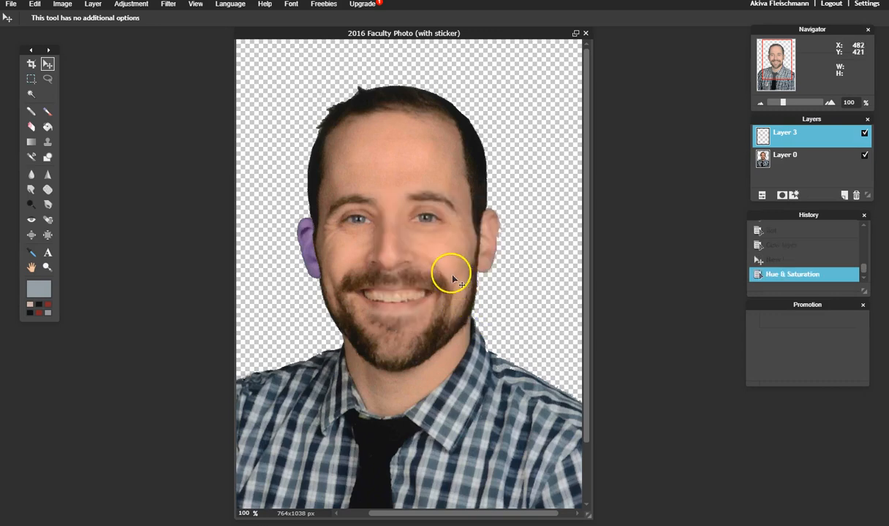
key("ctrl+z")
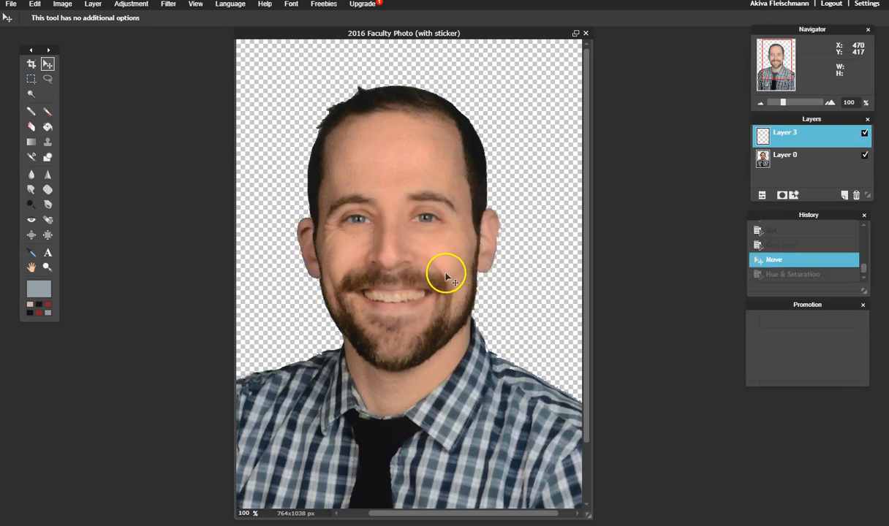
Step: Try a Hue & Saturation hue shift of -20 on Layer 0 and cancel the adjustment
left_click(812, 162)
left_click(131, 4)
left_click(132, 26)
left_click_drag(443, 230, 428, 232)
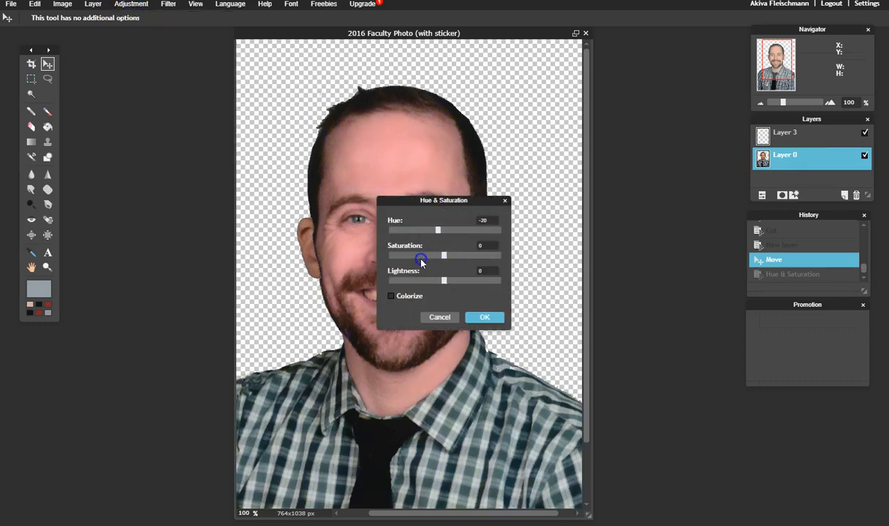
left_click(439, 317)
Step: Undo the ear layer's move, paste and cut to return to the ear selection on Layer 0
key("ctrl+z")
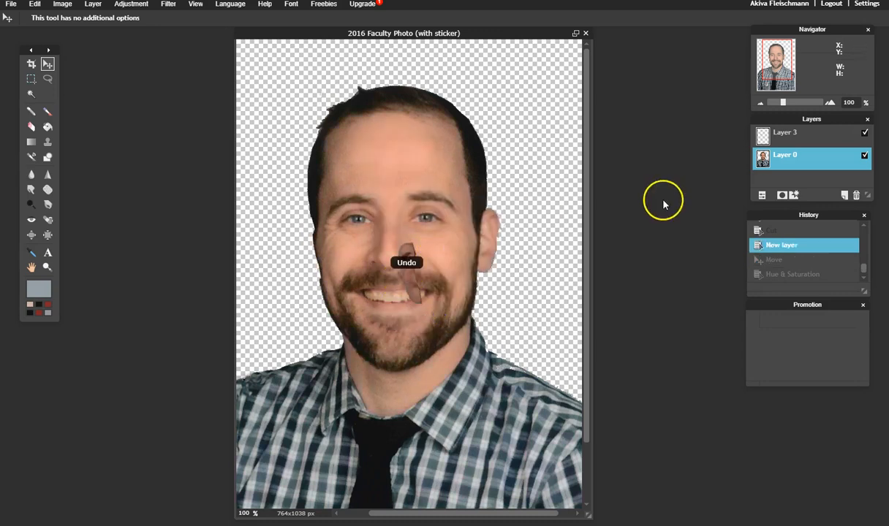
key("ctrl+z")
key("ctrl+z")
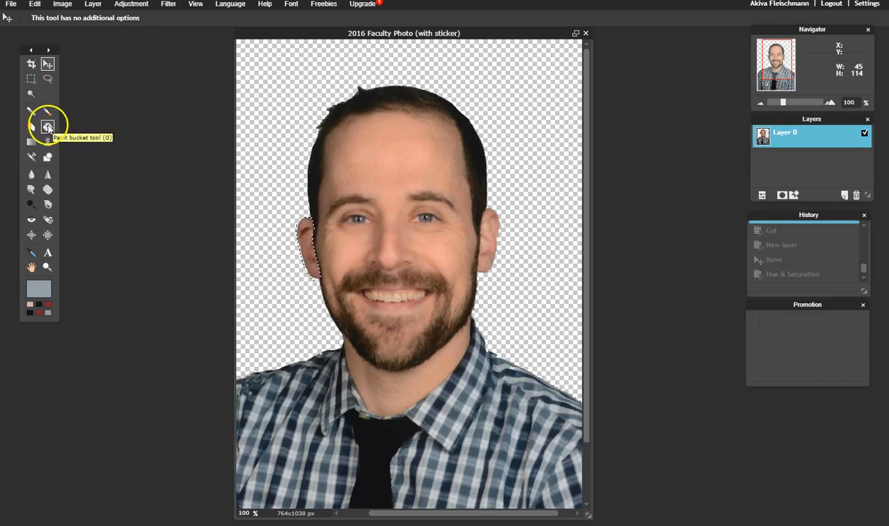
Step: Deselect the ear and examine the small black notch where the tie's edge meets the shirt
key("ctrl+d")
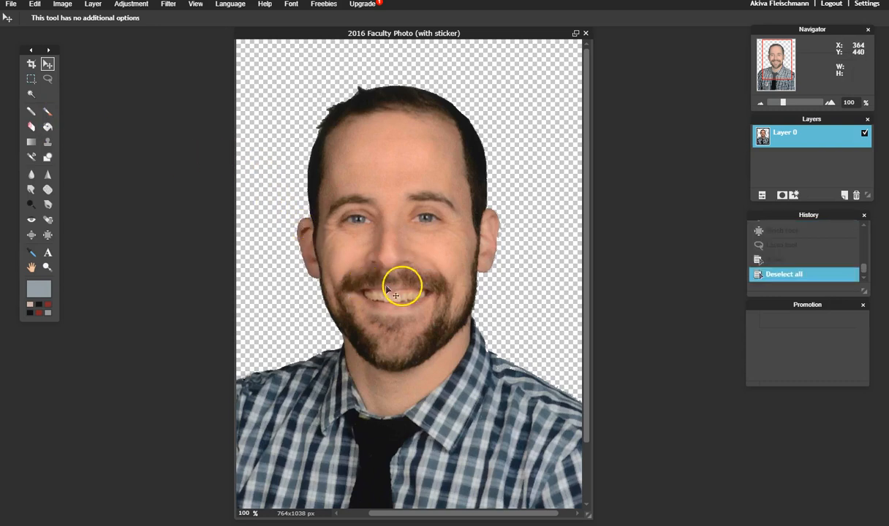
left_click_drag(422, 292, 454, 185)
left_click_drag(391, 422, 389, 231)
key("z")
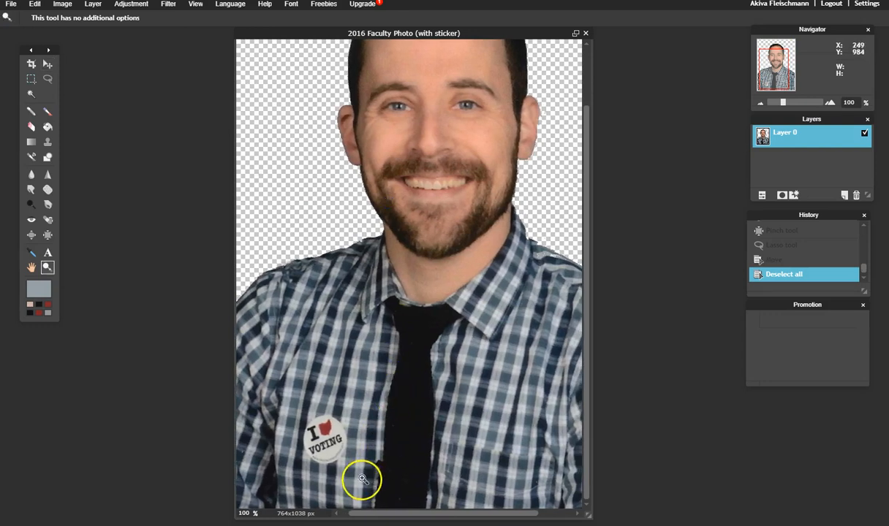
left_click_drag(346, 403, 442, 504)
key("space")
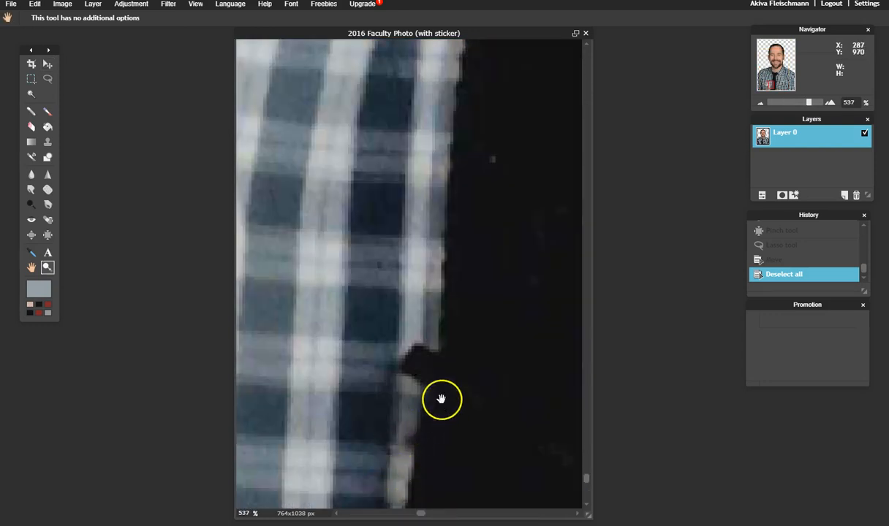
left_click_drag(441, 389, 411, 386)
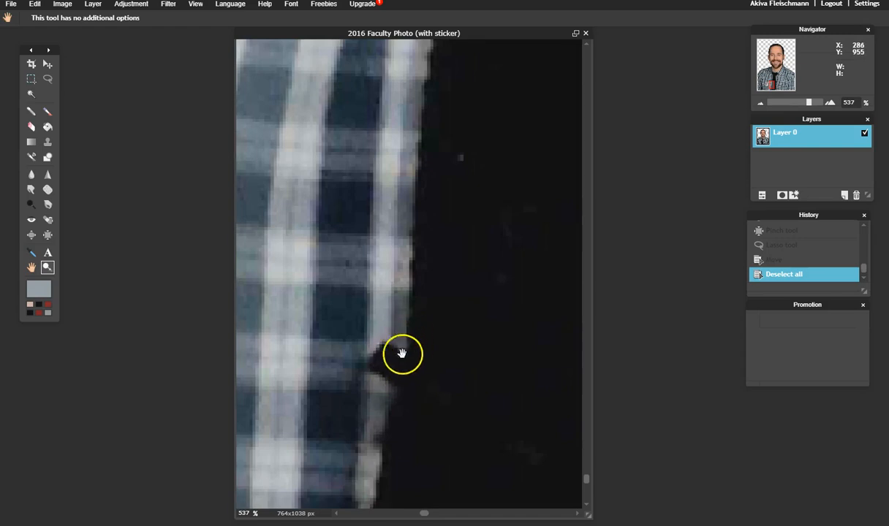
left_click(405, 350)
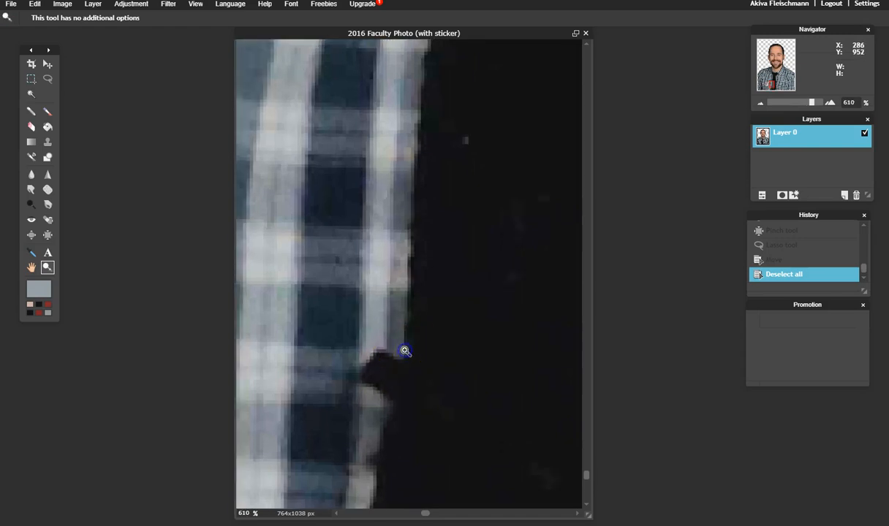
scroll(405, 351, "down", 5)
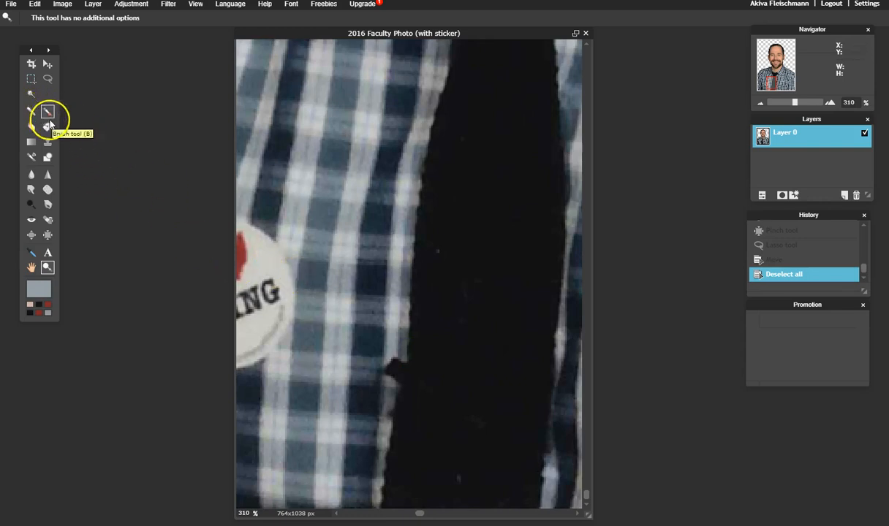
Step: Try to spot heal the black notch beside the tie with Blend Nearby at size 23, and undo it
left_click(47, 220)
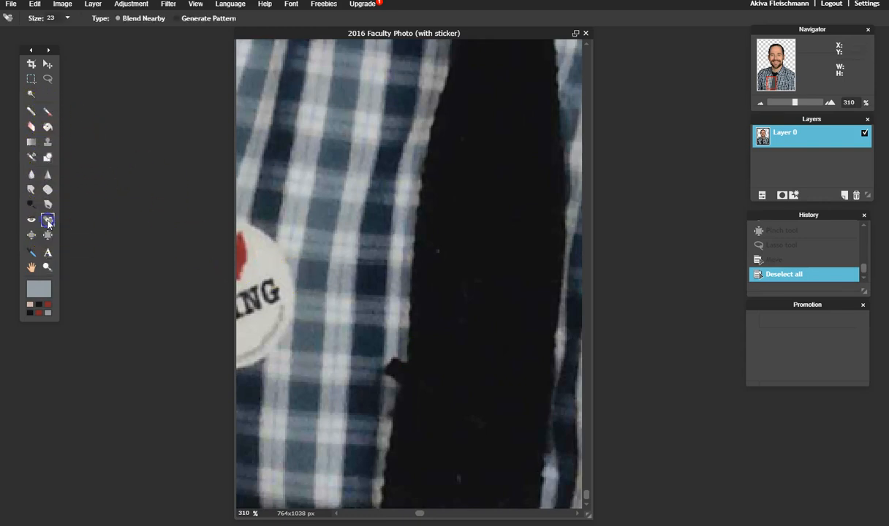
left_click(389, 371)
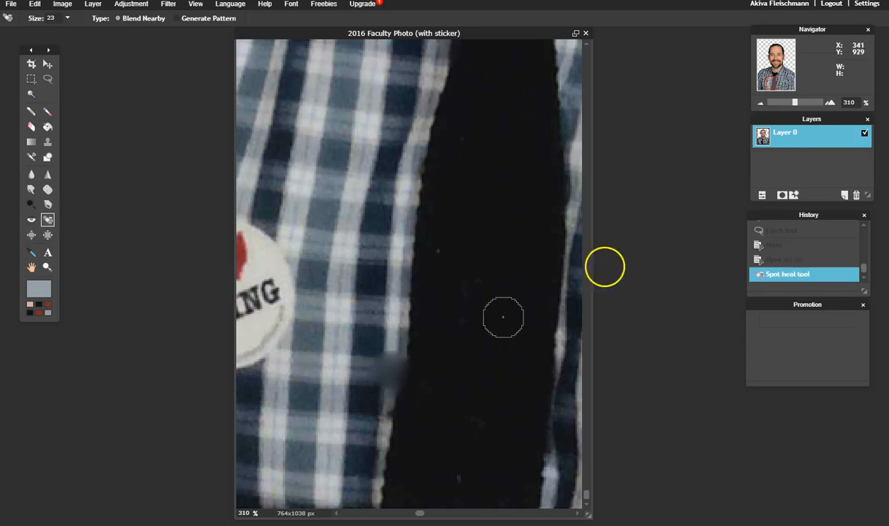
key("ctrl+z")
left_click_drag(383, 354, 371, 384)
key("ctrl+z")
Step: Clone stamp the plaid just above over the black notch beside the tie, using a size 20 brush at 100 opacity
left_click(47, 142)
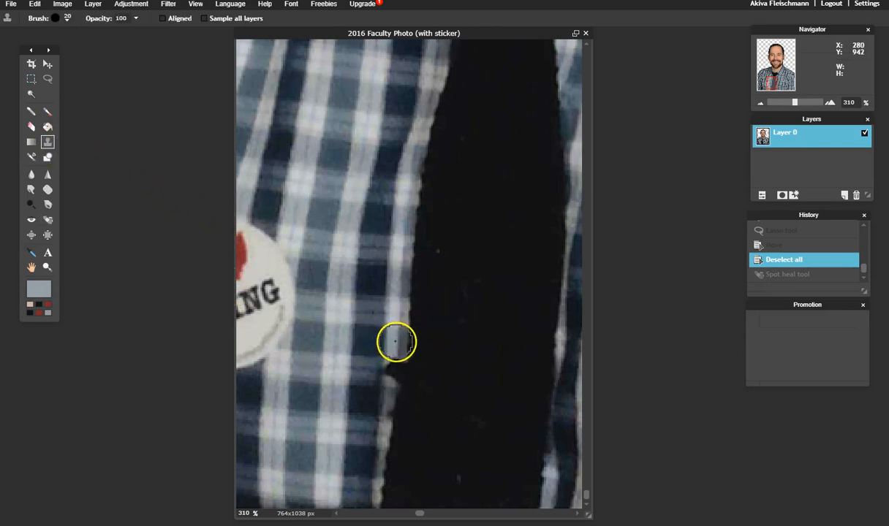
left_click(395, 359)
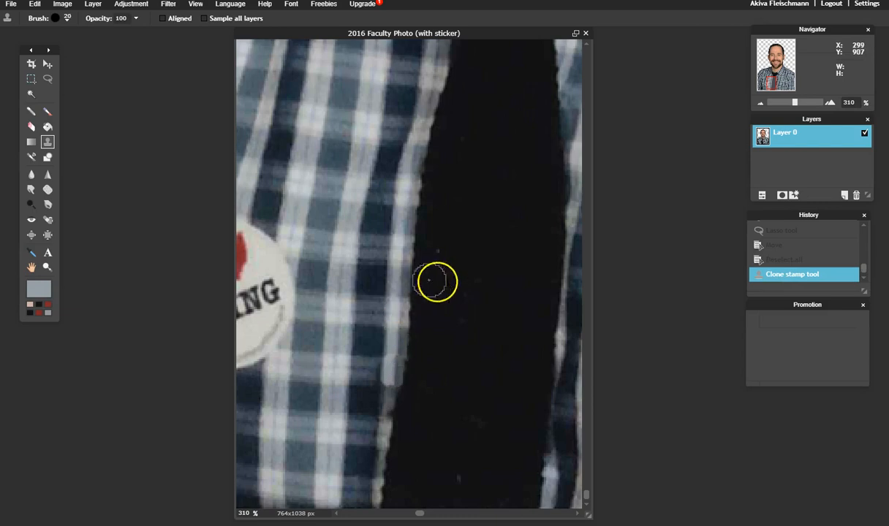
key("z")
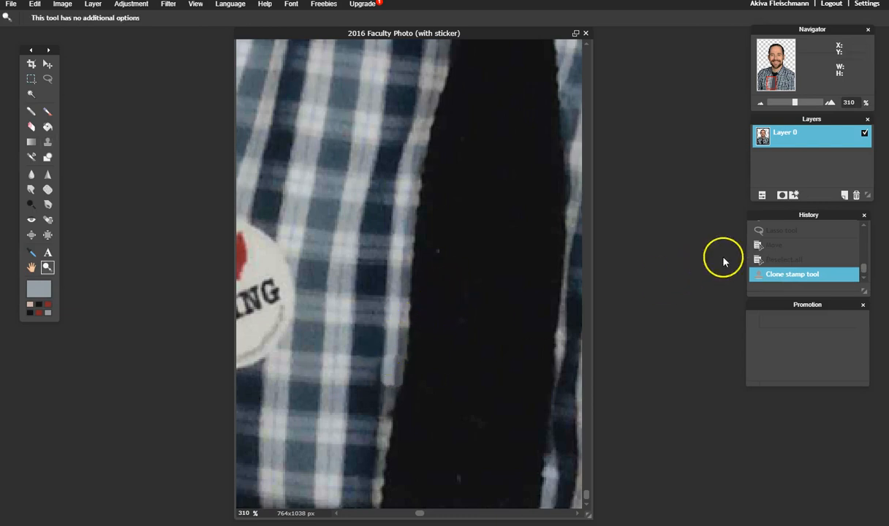
left_click_drag(795, 102, 773, 112)
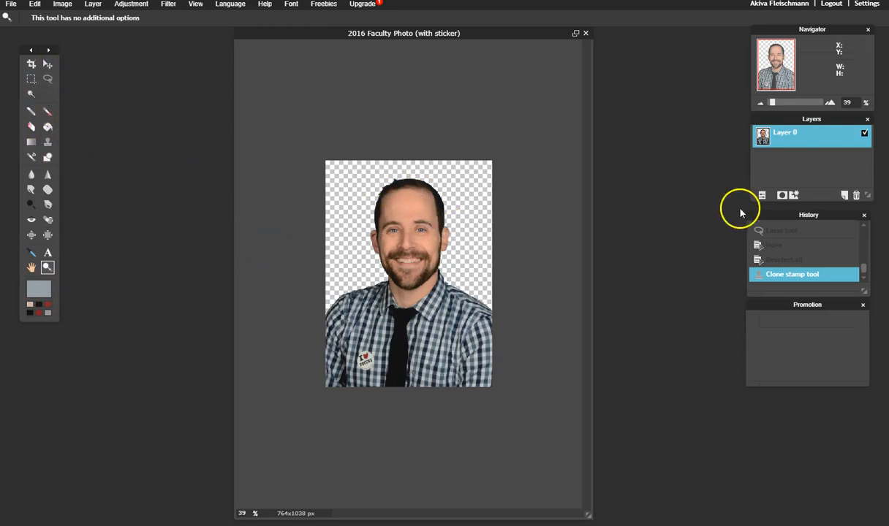
Step: Try moving the portrait layer and shrinking it with Free transform, and return it to its original size and place
left_click(46, 64)
mouse_move(421, 316)
left_mouse_down()
mouse_move(436, 320)
mouse_move(431, 315)
left_mouse_up()
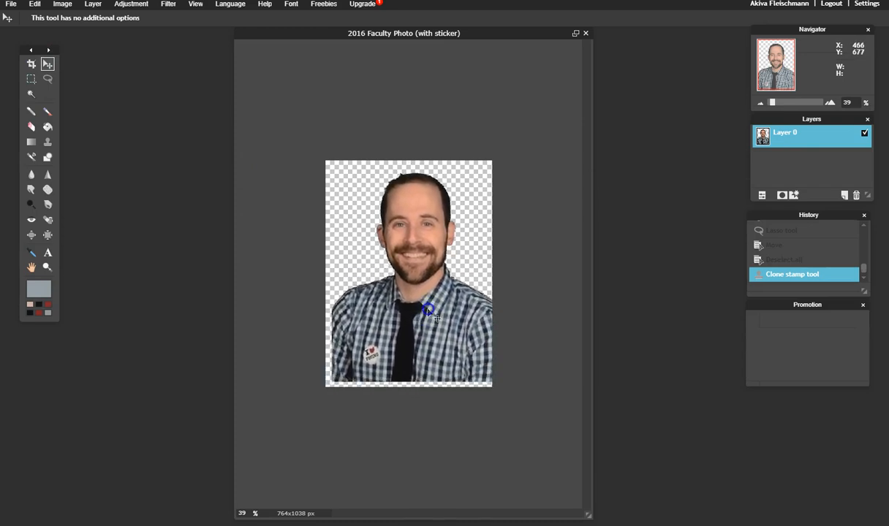
left_click(34, 4)
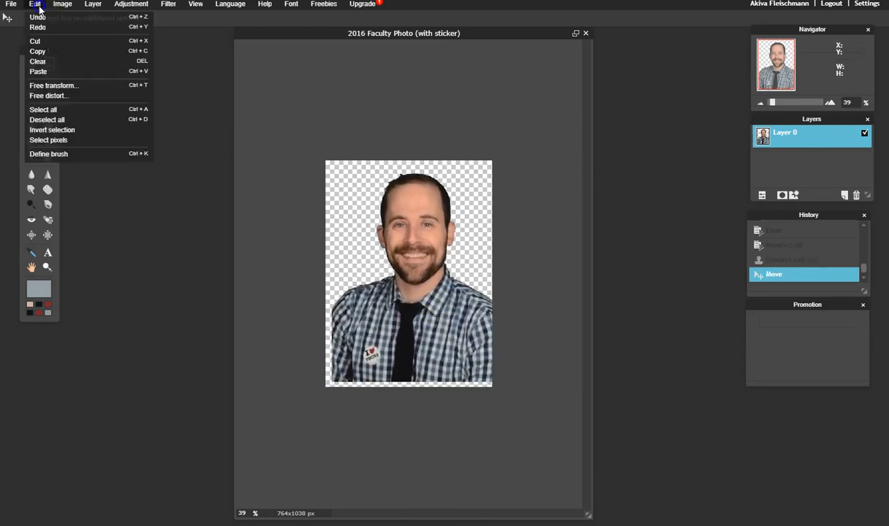
left_click(101, 86)
left_click_drag(496, 172, 479, 198)
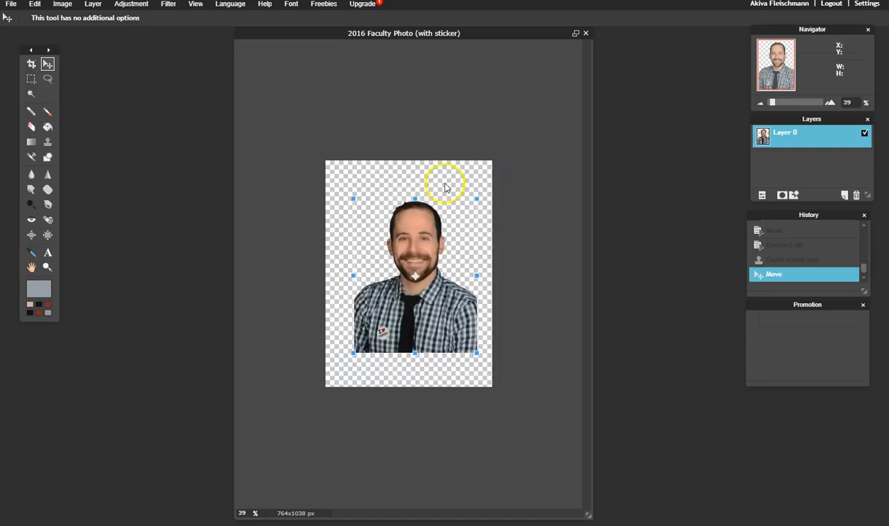
key("Escape")
mouse_move(423, 253)
left_mouse_down()
mouse_move(406, 256)
mouse_move(418, 248)
left_mouse_up()
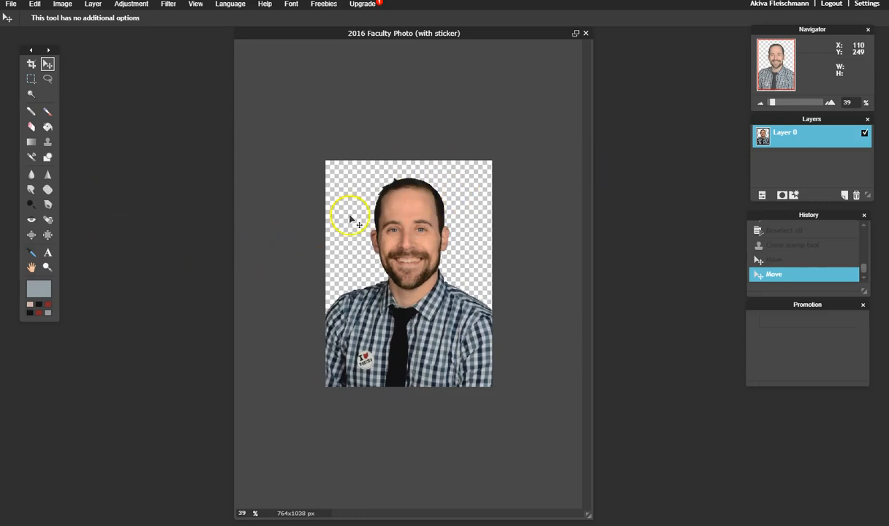
Step: Clear the trial elliptical selections, paste the copied ear as a new layer and move it just above the original ear beside the head
left_click(31, 78)
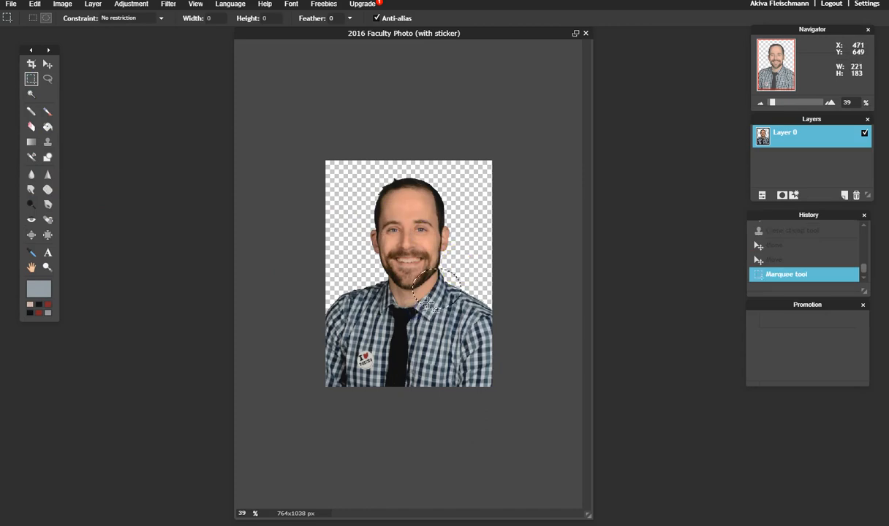
key("ctrl+v")
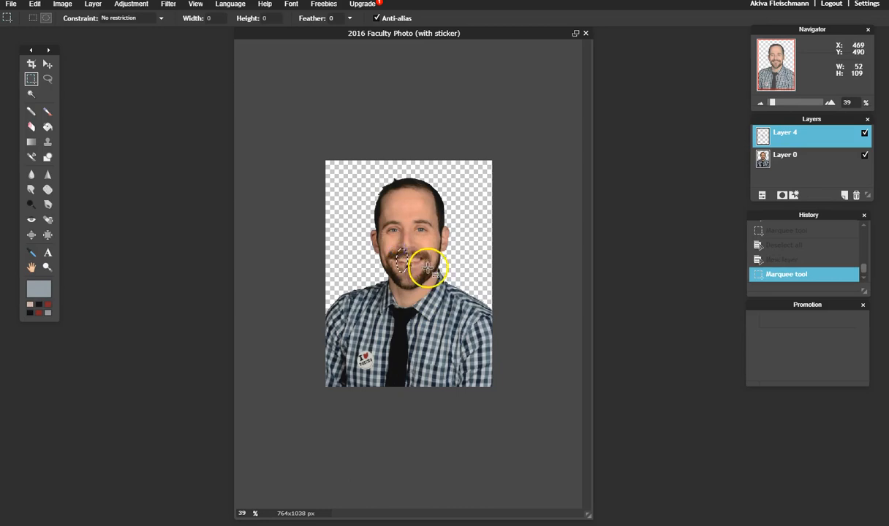
left_click(409, 269)
left_click(48, 64)
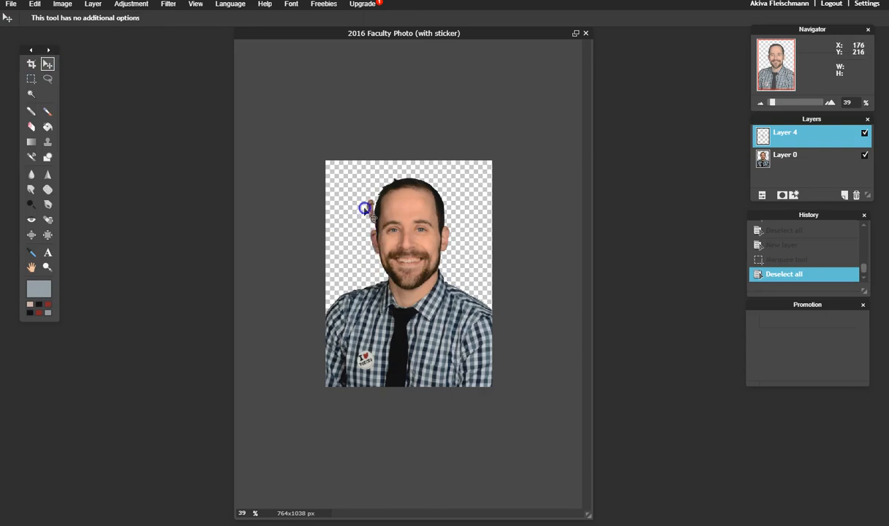
left_click_drag(367, 212, 364, 210)
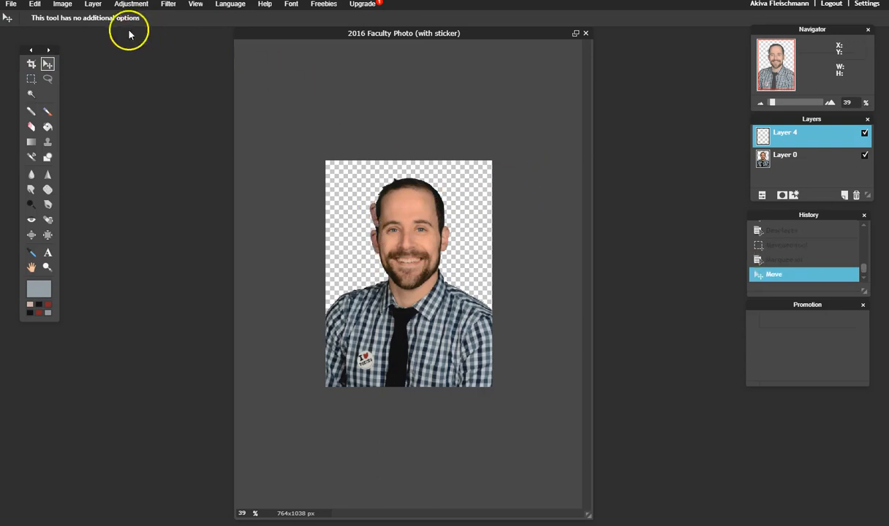
Step: Save the image to the Desktop as "2016 Faculty Photo (with sticker)" in PXD (Layered Pixlr image) format
left_click(11, 6)
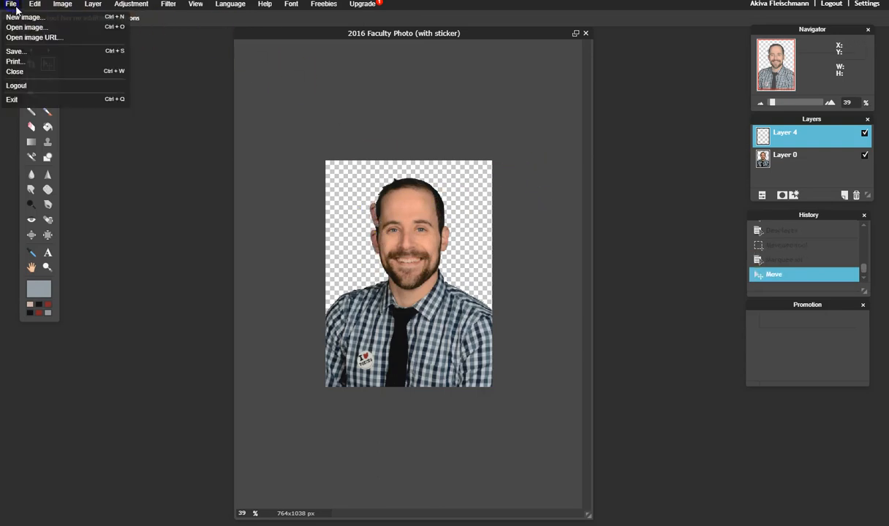
left_click(30, 53)
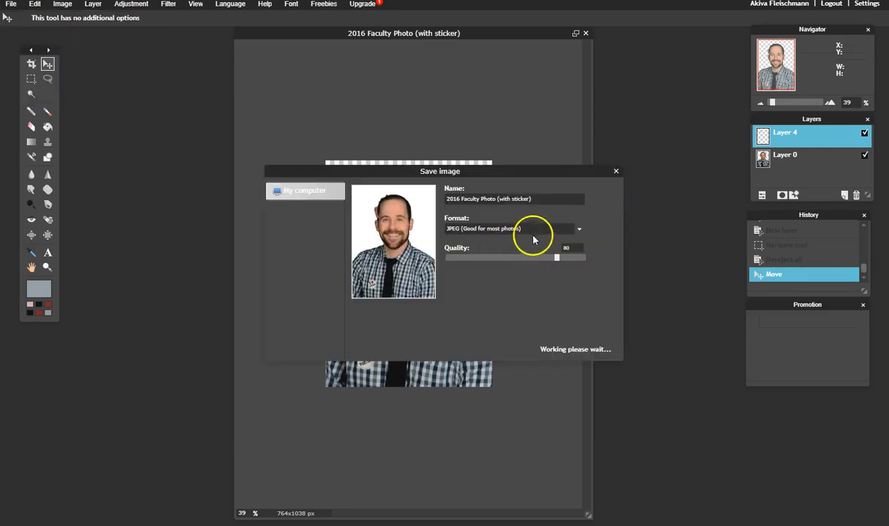
left_click(577, 233)
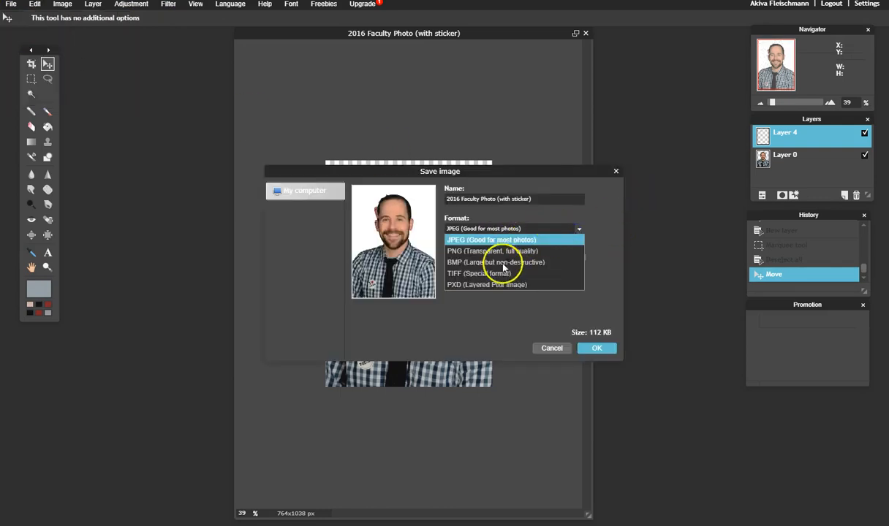
left_click(509, 286)
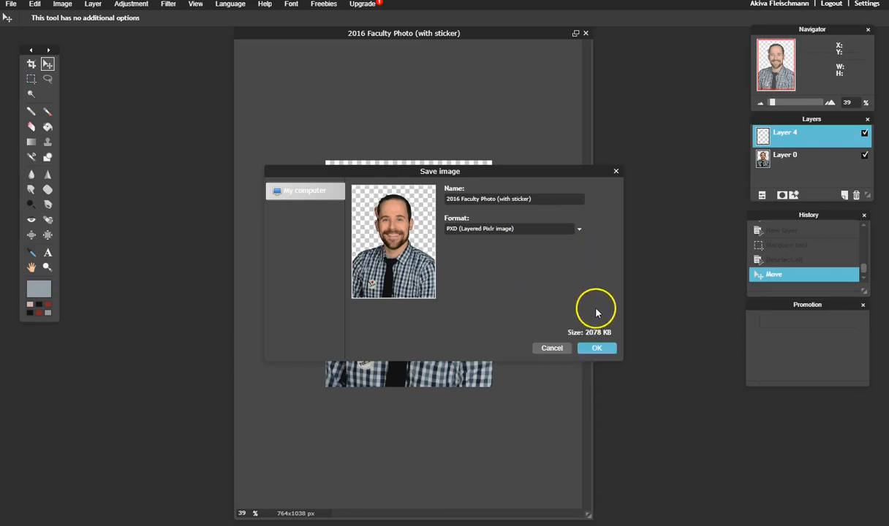
left_click(592, 351)
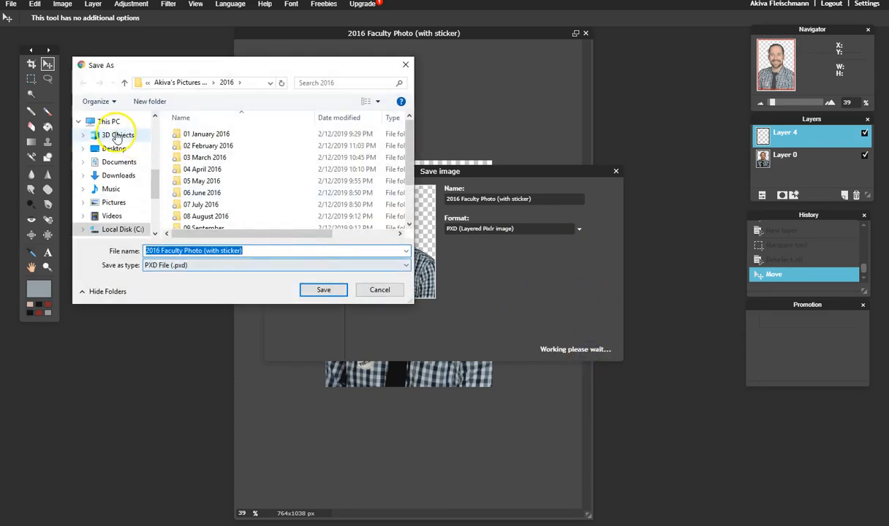
left_click(114, 150)
left_click(319, 292)
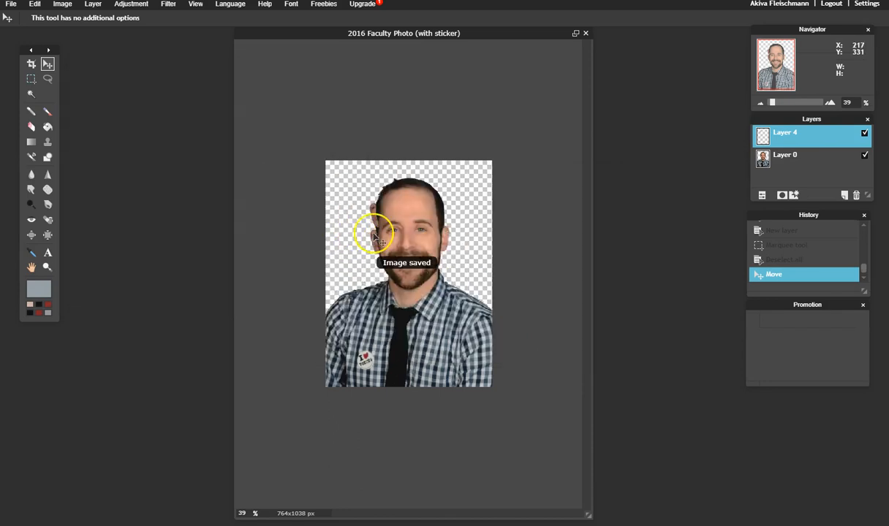
Step: Close the image without saving again and reopen "2016 Faculty Photo (with sticker).pxd" from the Desktop
left_click(585, 33)
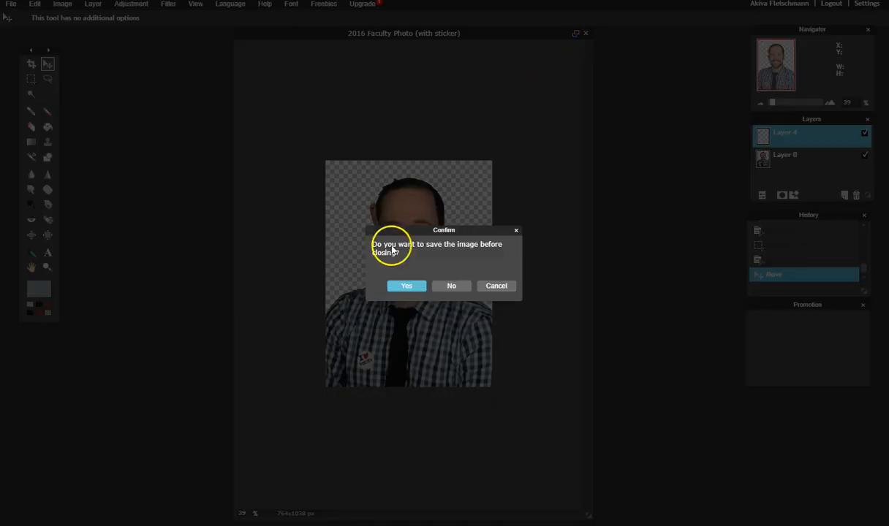
left_click(448, 286)
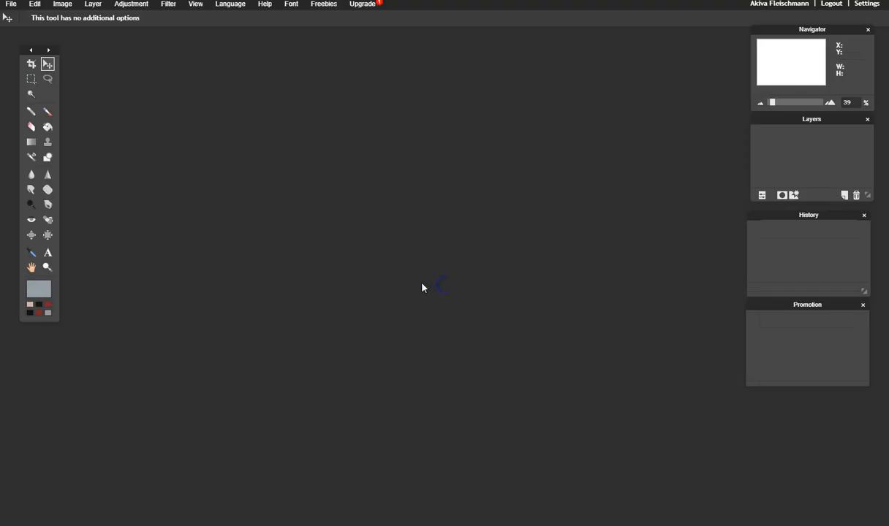
left_click(11, 3)
left_click(22, 27)
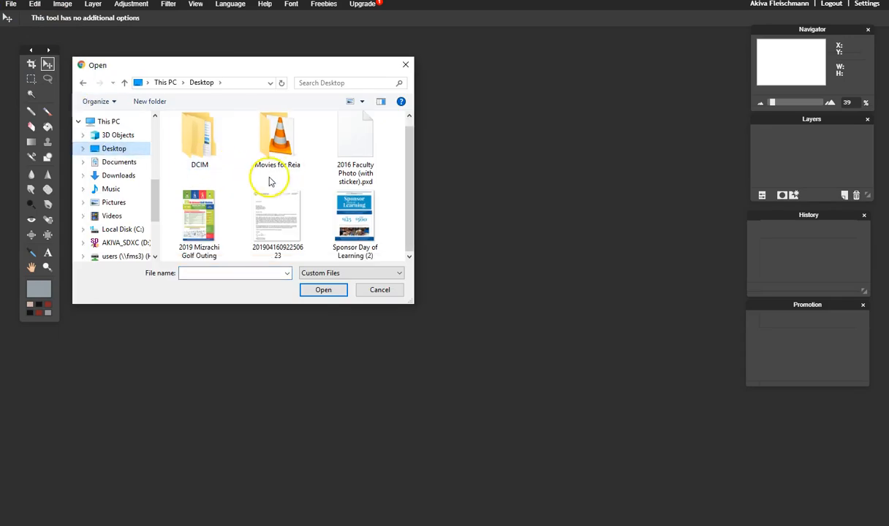
double_click(350, 157)
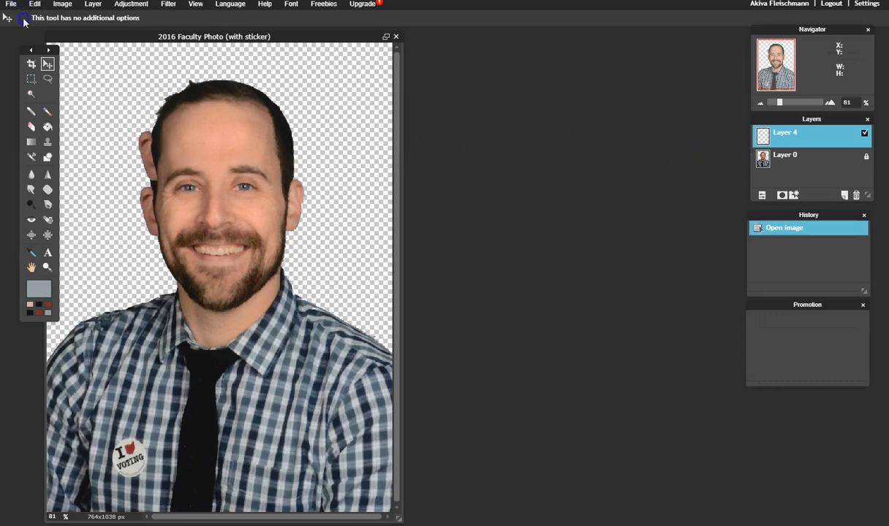
left_click_drag(166, 36, 265, 49)
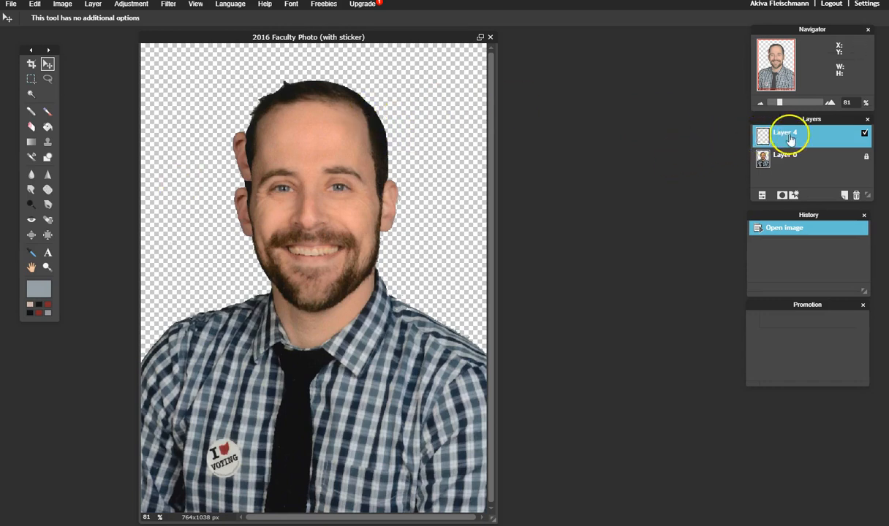
Step: Toggle the visibility of Layer 4 repeatedly to compare the portrait with and without the extra ear, ending with it hidden
left_click(864, 135)
left_click(865, 135)
left_click(864, 135)
left_click(864, 135)
left_click(864, 135)
left_click(864, 135)
left_click(864, 135)
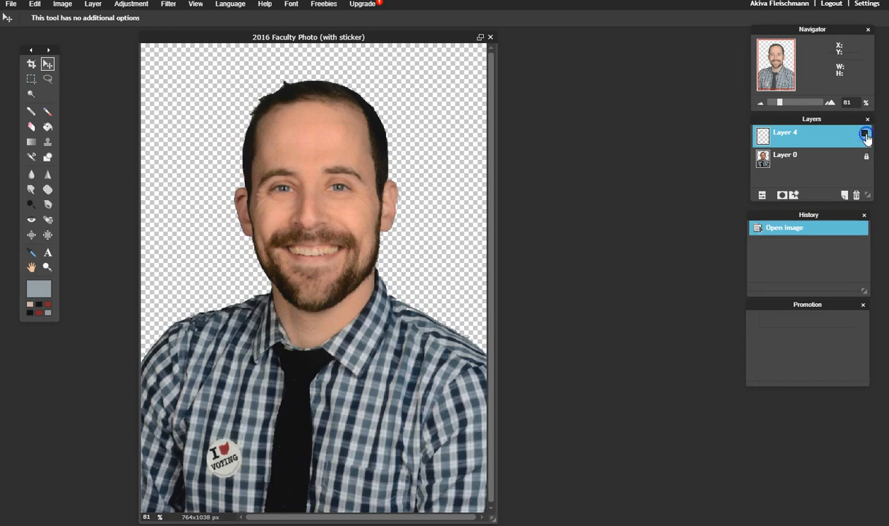